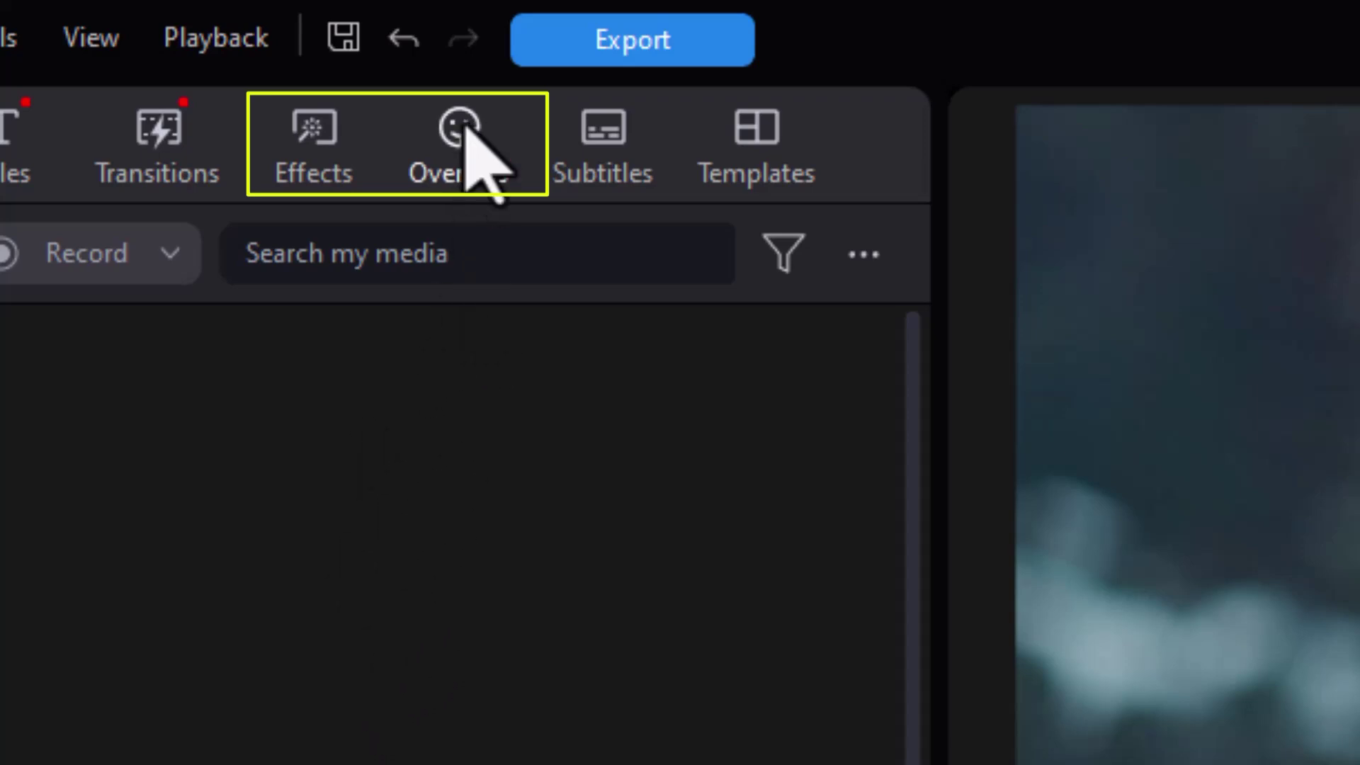
Step: Switch the library panel to the Overlays collection to browse overlay clips
{"action": "left_click", "coordinate": [453, 182]}
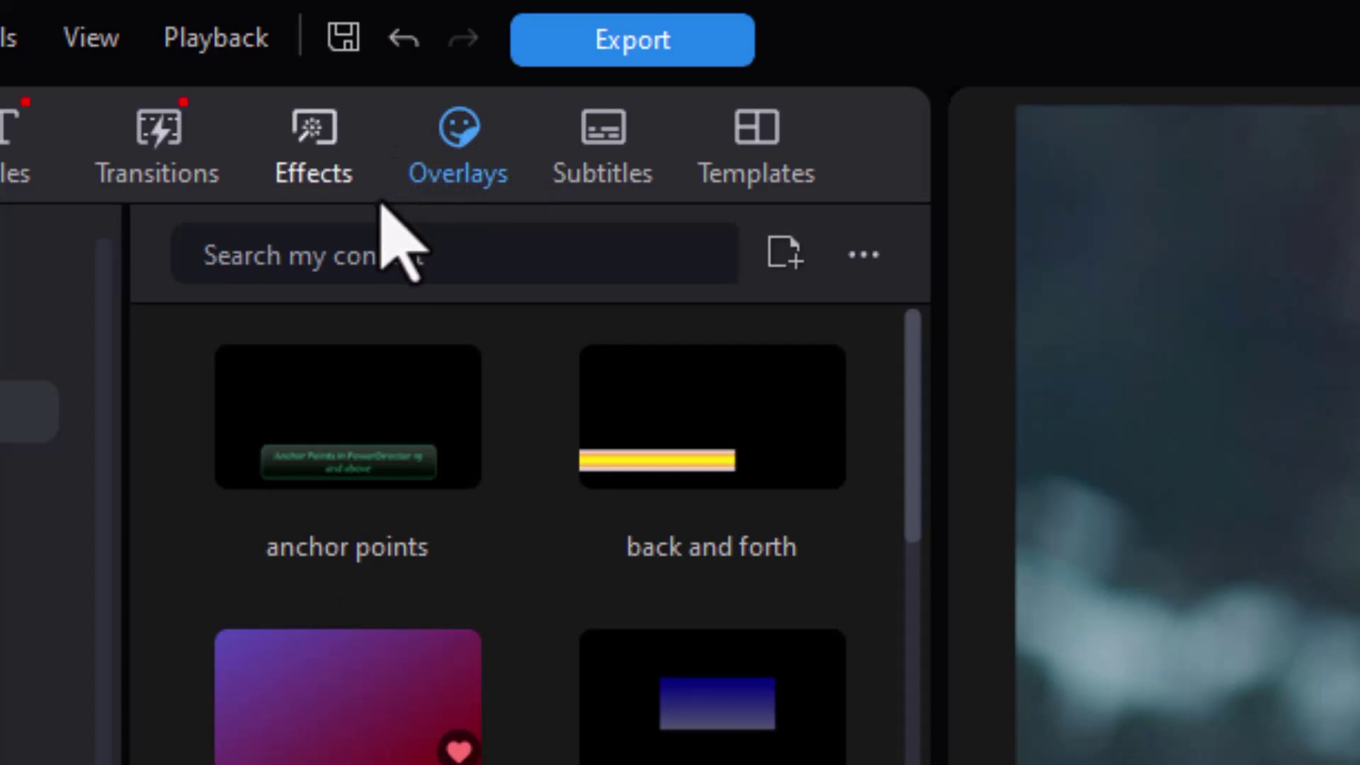
Step: Search the overlays library for 'snow'
{"action": "left_click", "coordinate": [455, 256]}
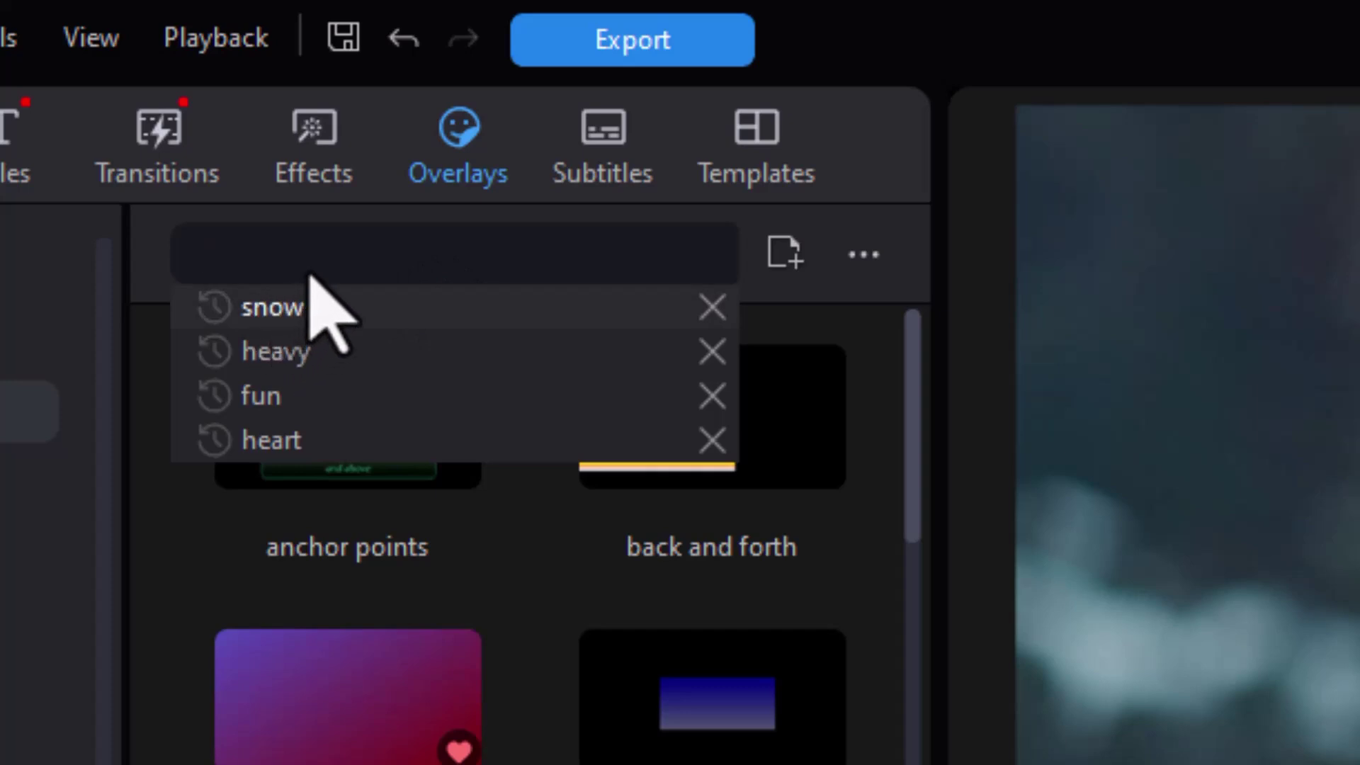
{"action": "left_click_drag", "start_coordinate": [289, 326], "coordinate": [710, 312]}
{"action": "left_click", "coordinate": [712, 307]}
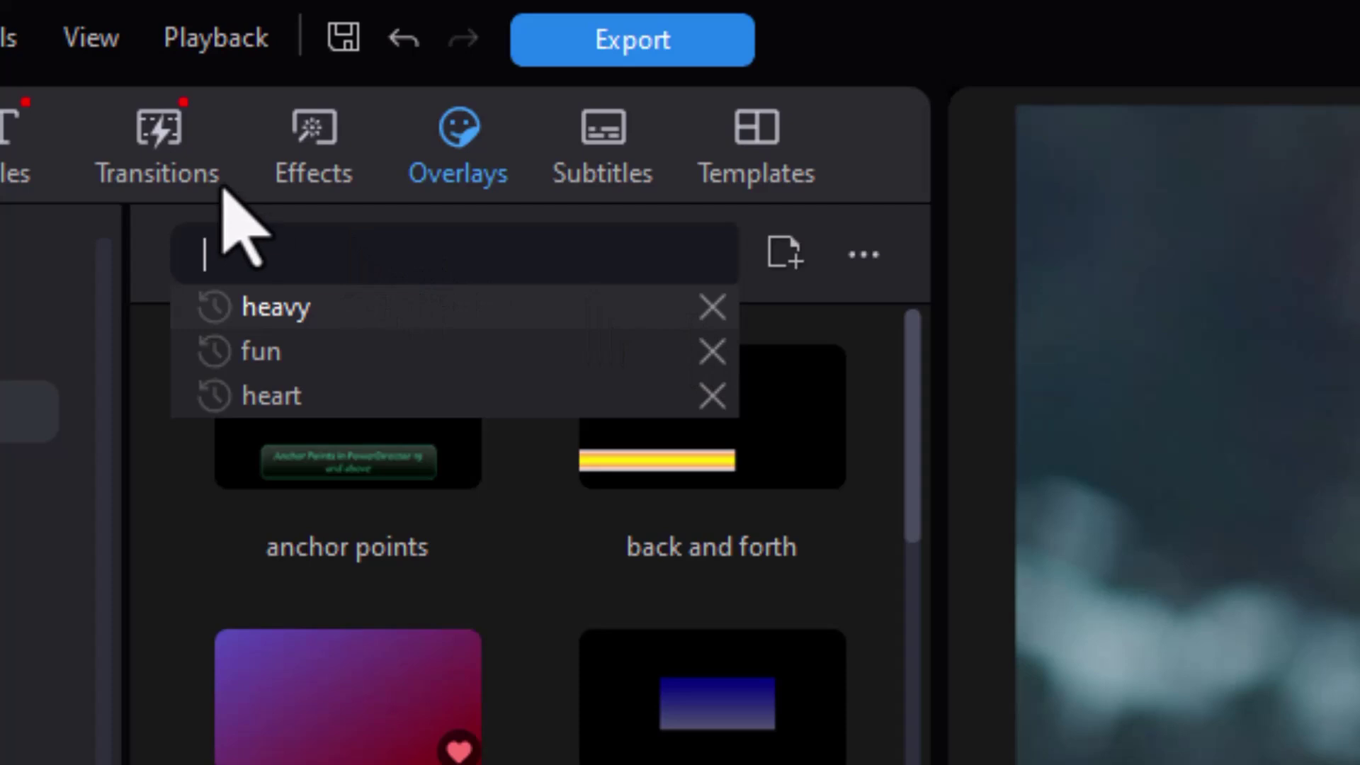
{"action": "type", "text": "snow"}
{"action": "key", "text": "Return"}
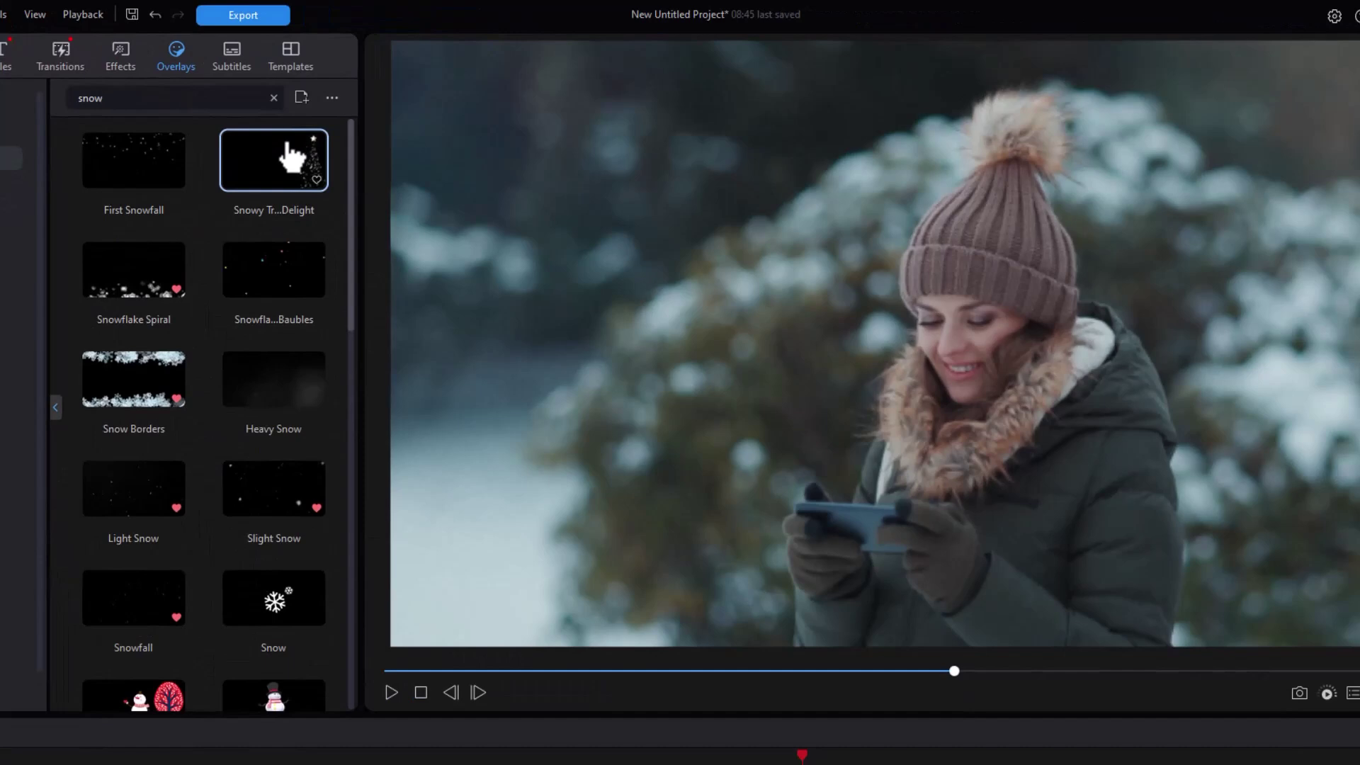
Step: Preview the Snowy Tree Delight, Snow Borders and Heavy Snow overlays
{"action": "left_click", "coordinate": [292, 174]}
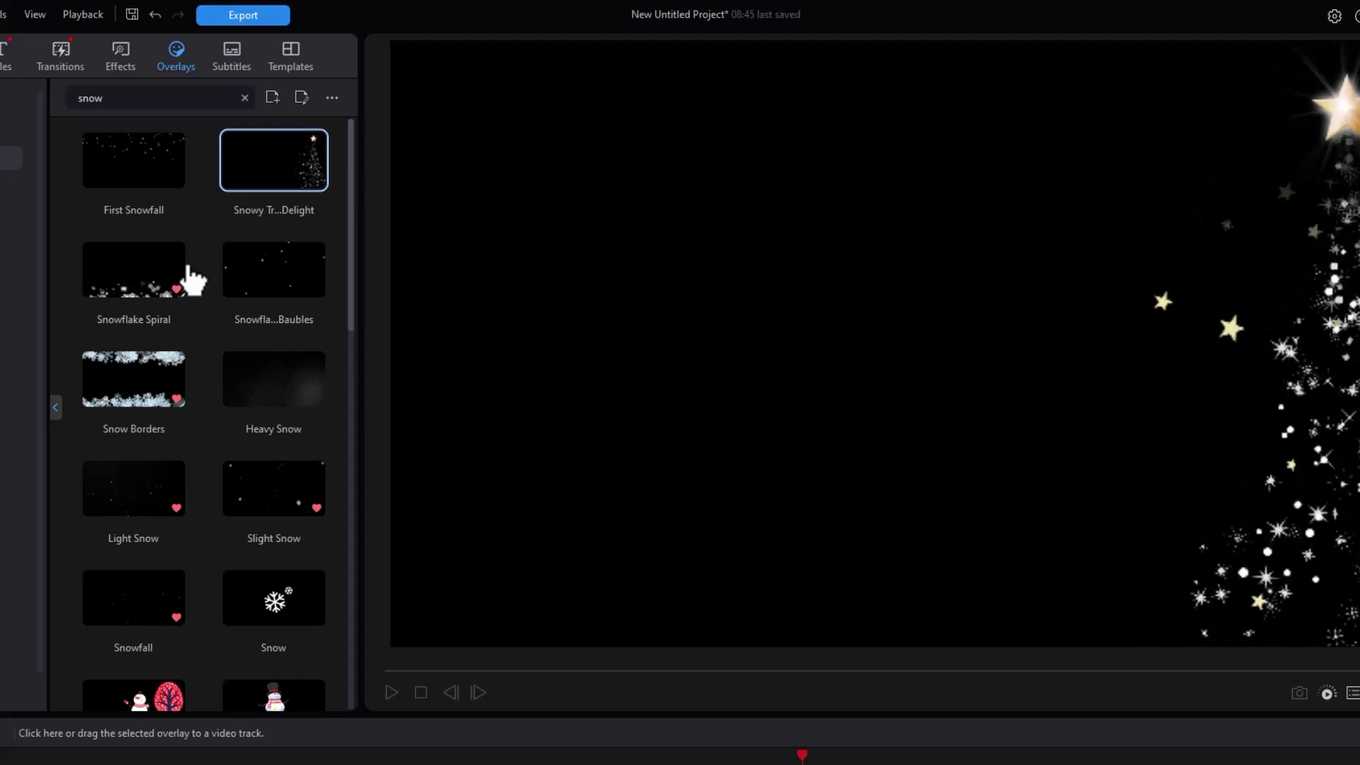
{"action": "left_click", "coordinate": [145, 375]}
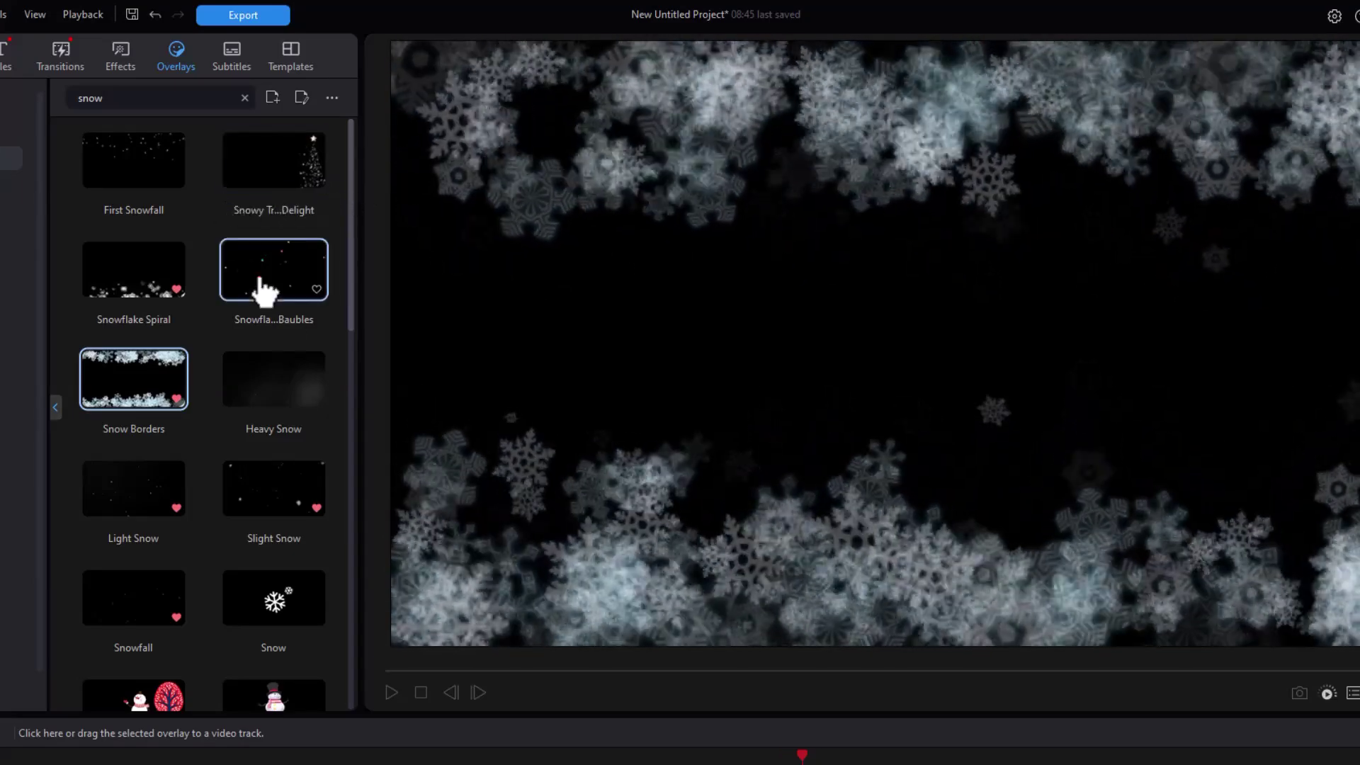
{"action": "left_click", "coordinate": [286, 390]}
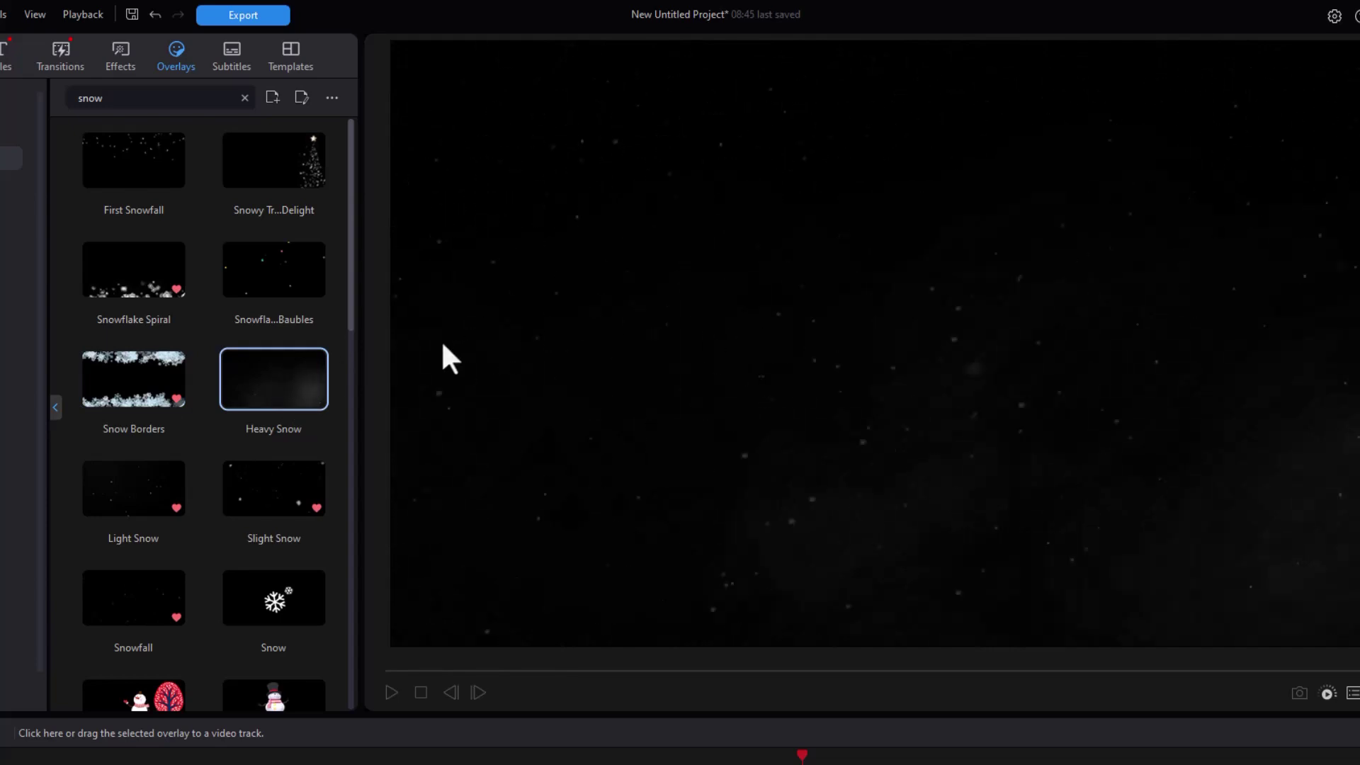
Step: Place Heavy Snow on track 2 at 0;00 and play it over the winter video
{"action": "left_click_drag", "start_coordinate": [276, 386], "coordinate": [0, 764]}
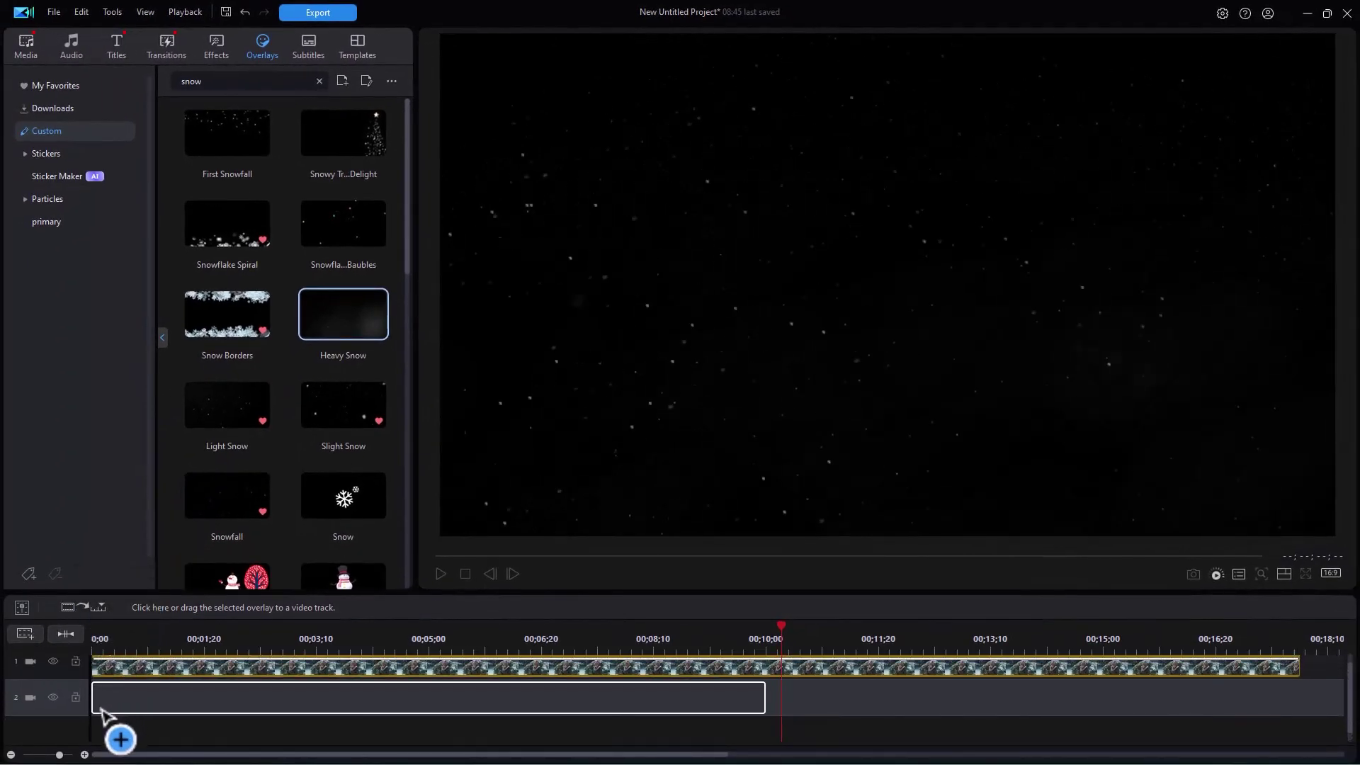
{"action": "left_click_drag", "start_coordinate": [100, 708], "coordinate": [102, 712]}
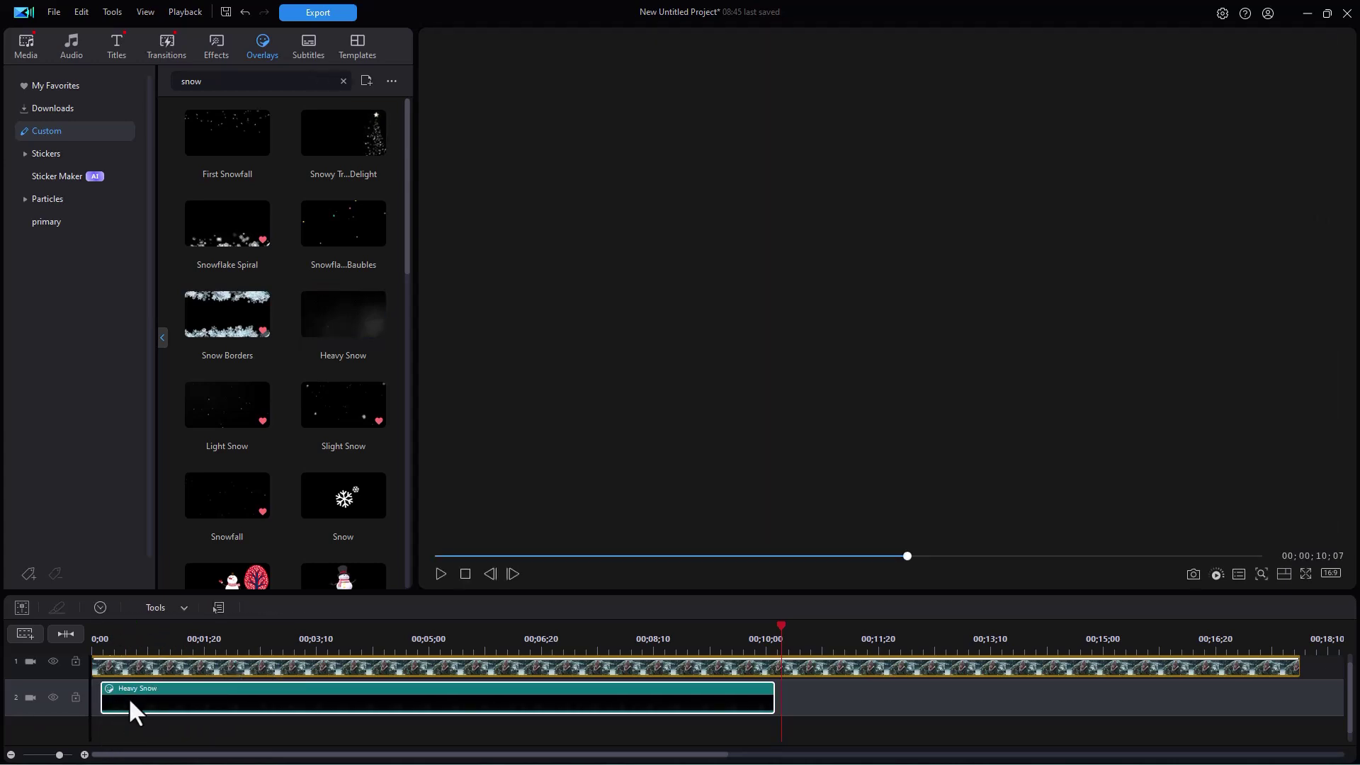
{"action": "left_click", "coordinate": [129, 697]}
{"action": "left_click", "coordinate": [100, 641]}
{"action": "left_click", "coordinate": [151, 641]}
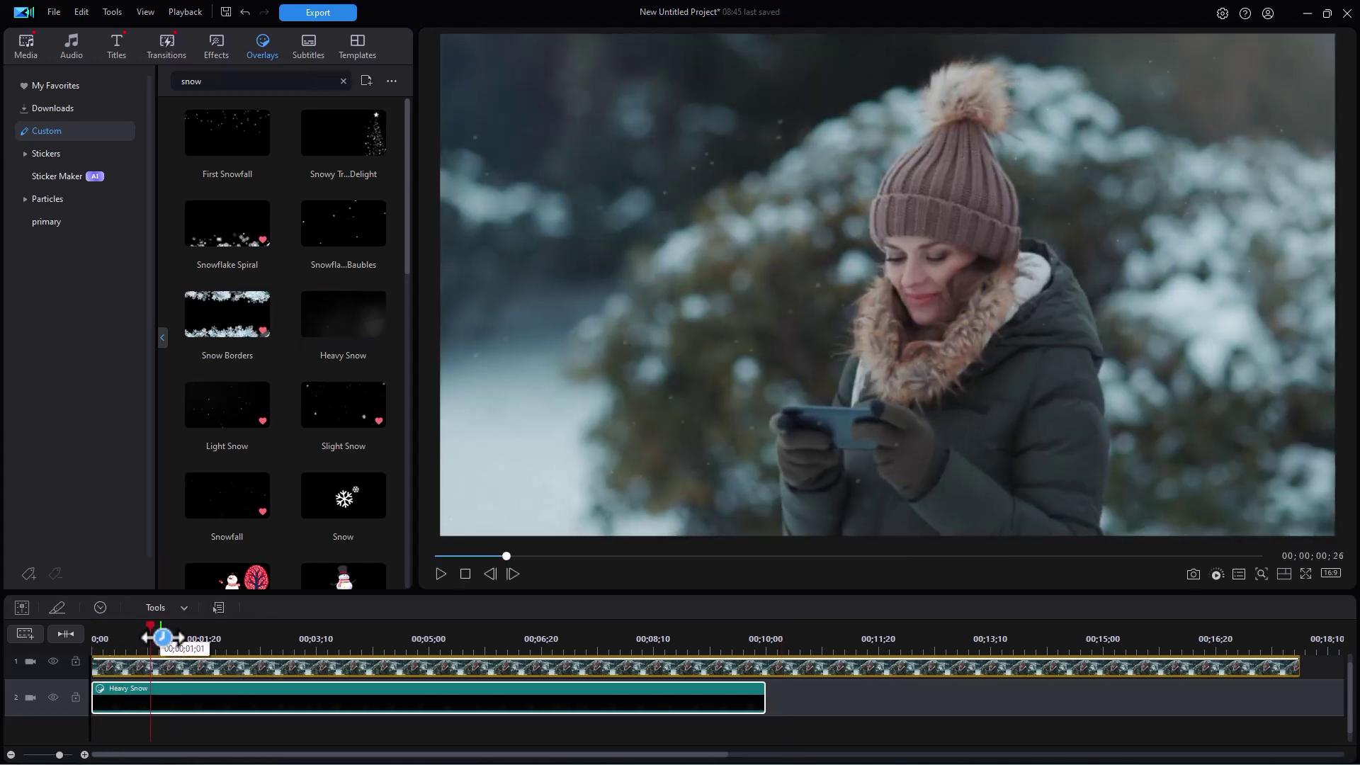
{"action": "left_click", "coordinate": [436, 575]}
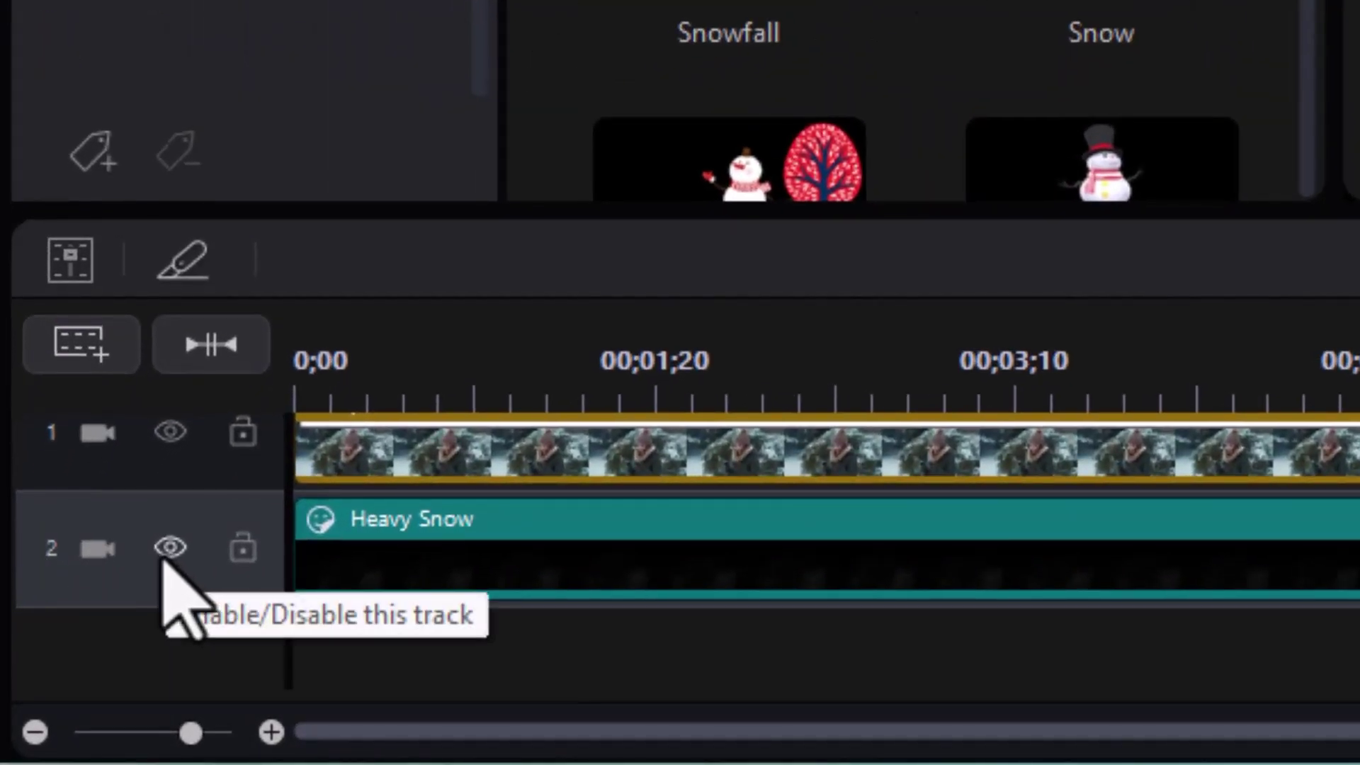
Step: Hide the Heavy Snow track and drop Light Snow onto a new track 3 at 0;00
{"action": "left_click", "coordinate": [170, 548]}
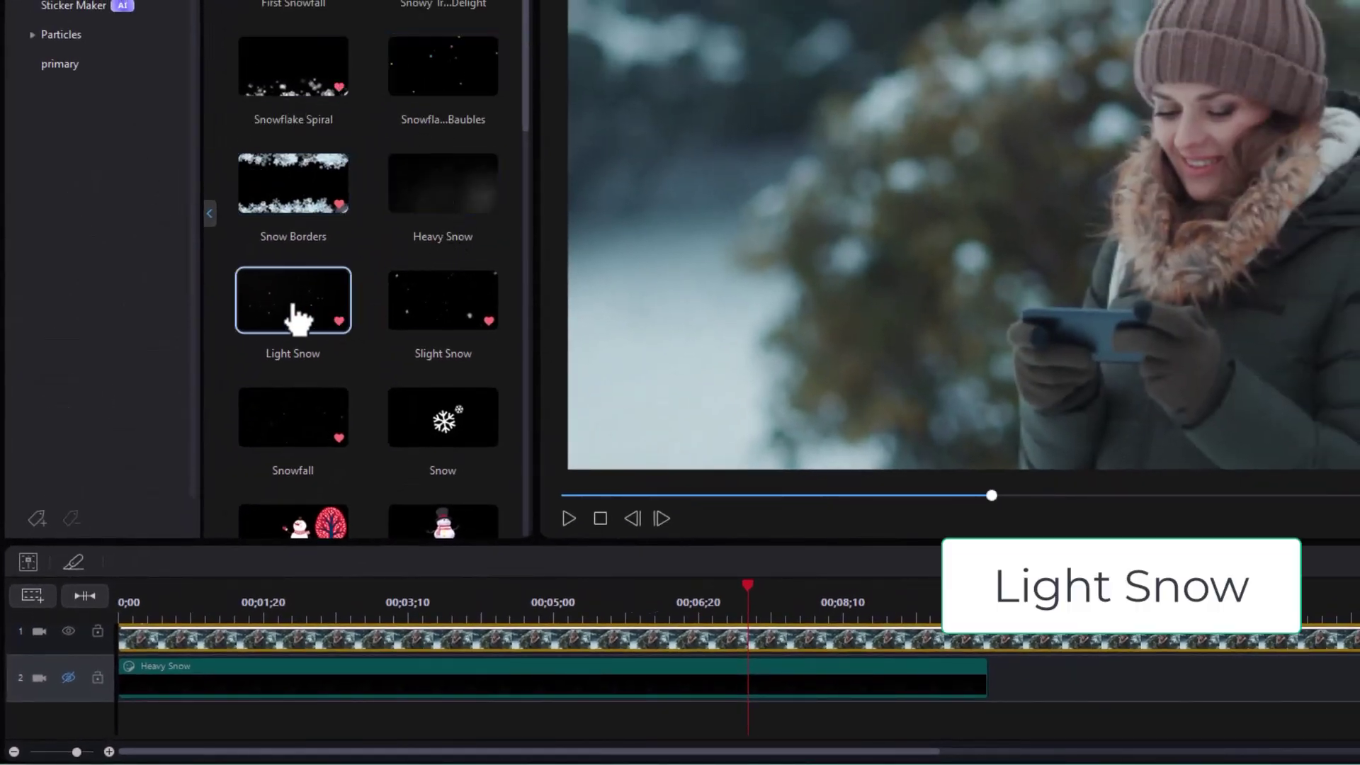
{"action": "left_click_drag", "start_coordinate": [295, 312], "coordinate": [144, 696]}
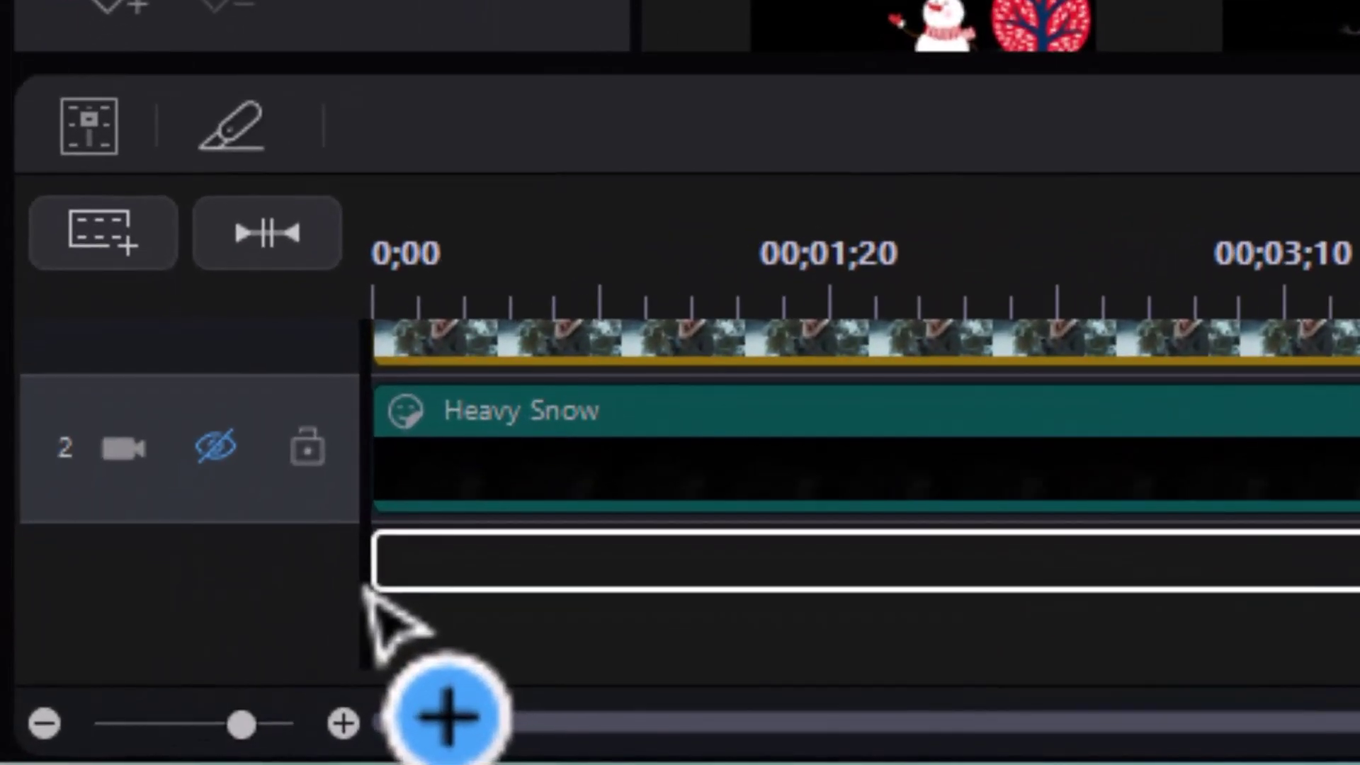
{"action": "left_click_drag", "start_coordinate": [365, 589], "coordinate": [325, 577]}
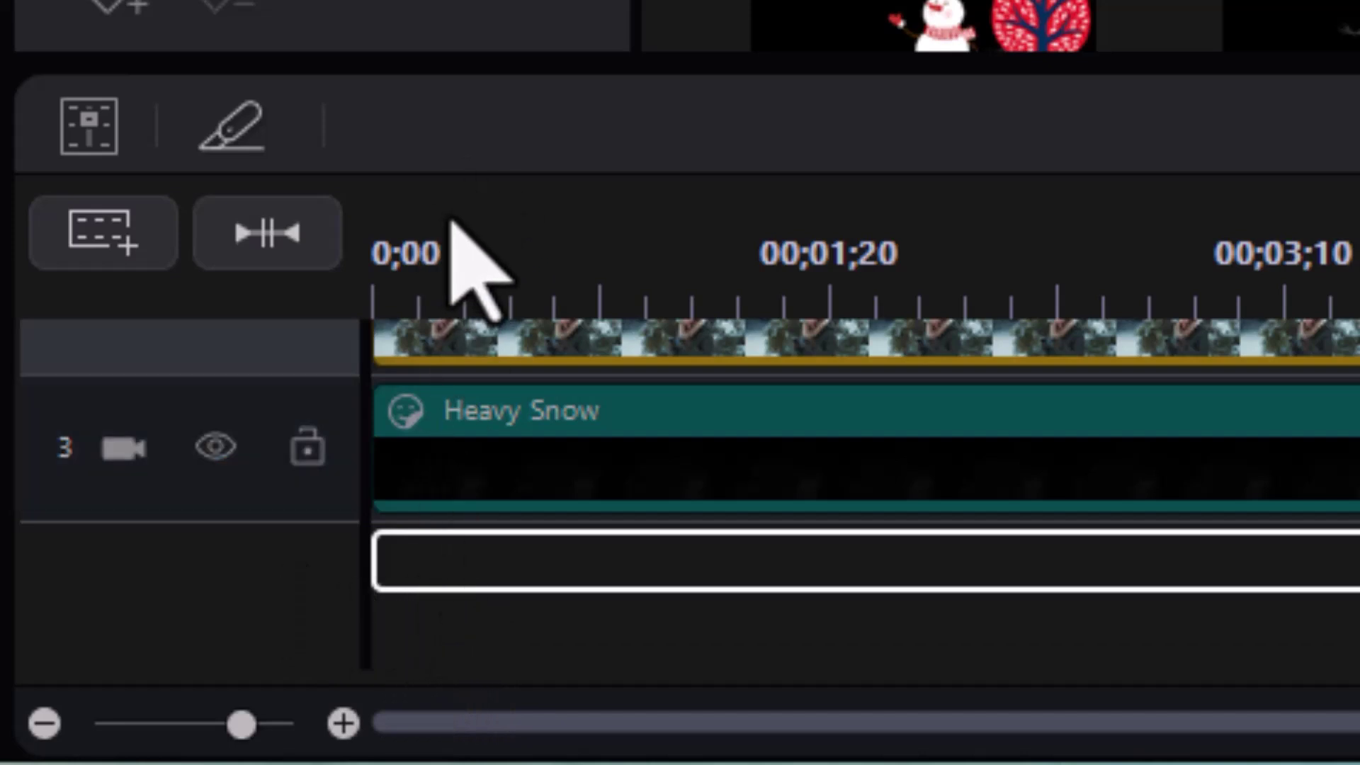
Step: Play back the Light Snow overlay from the start, then bring in Slight Snow
{"action": "left_click", "coordinate": [455, 241]}
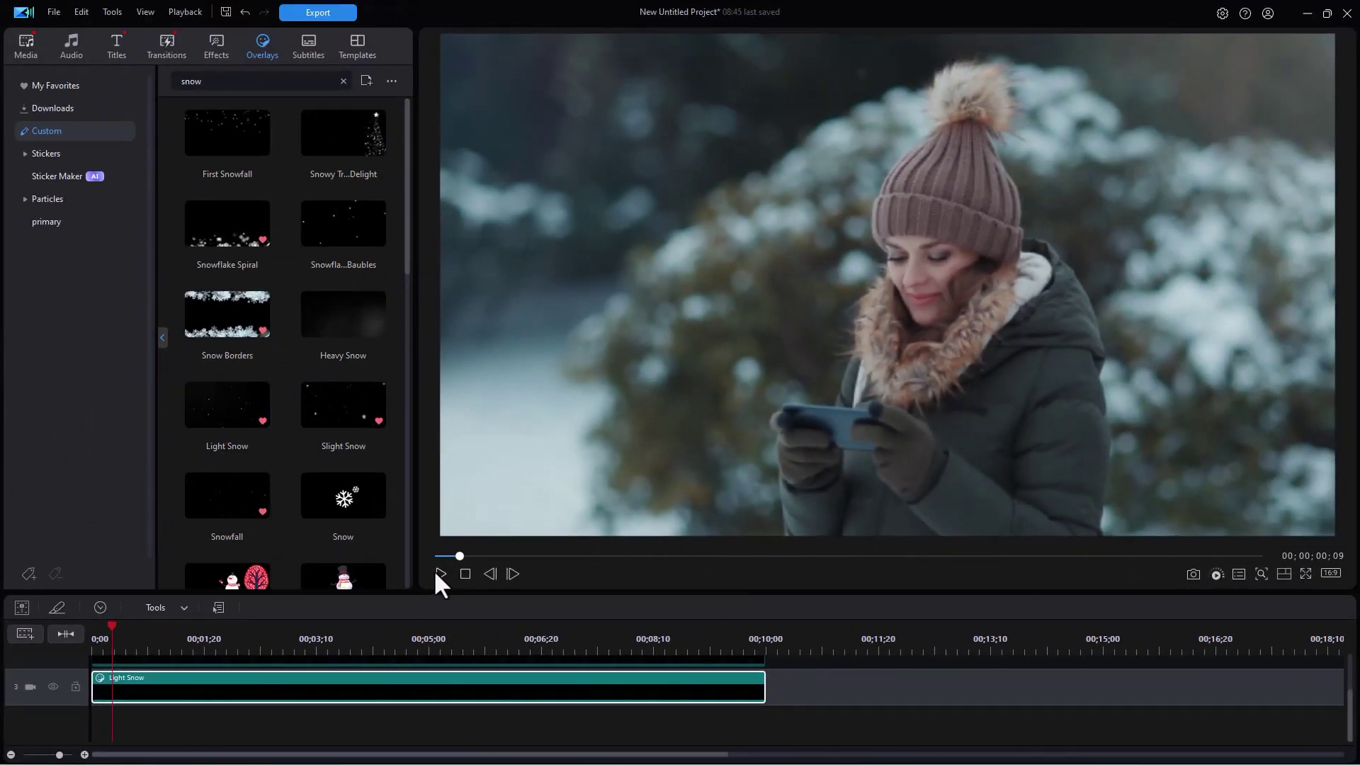
{"action": "left_click", "coordinate": [439, 574]}
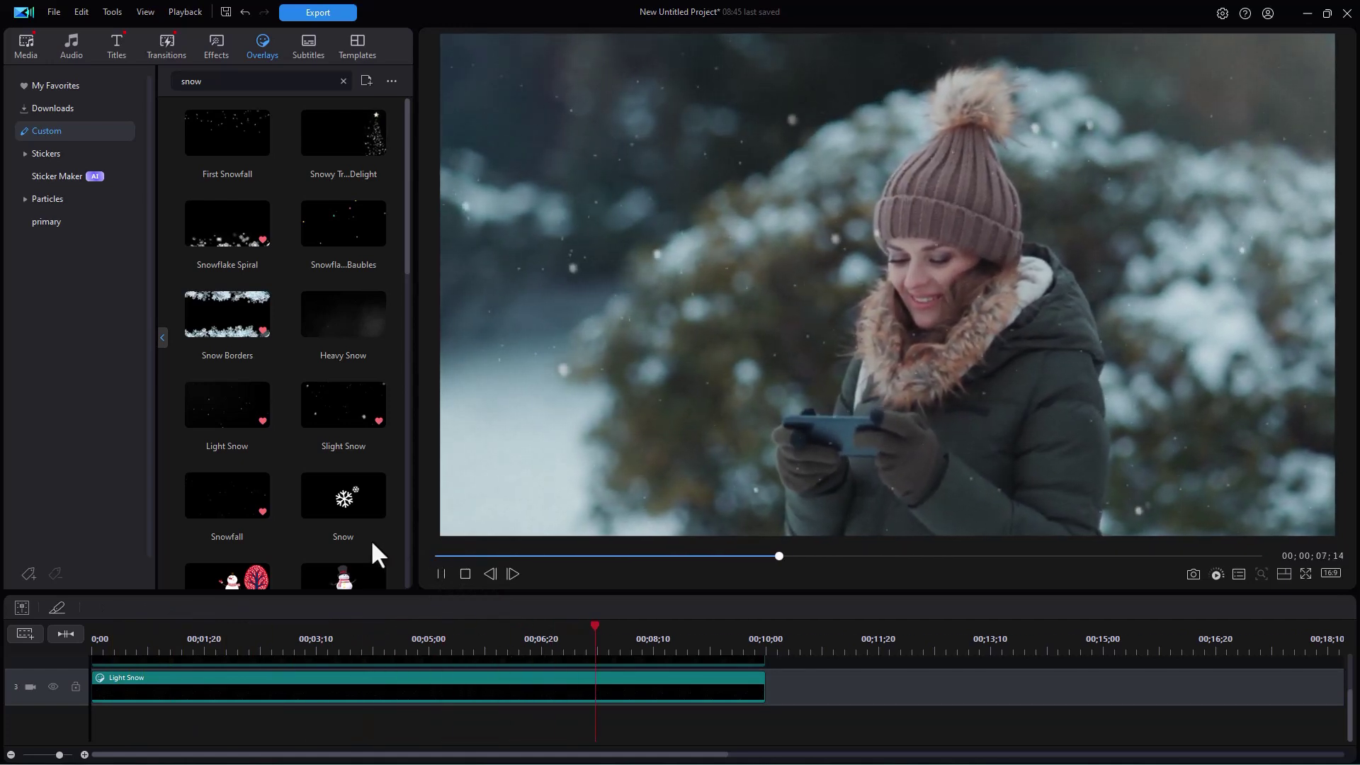
{"action": "key", "text": "space"}
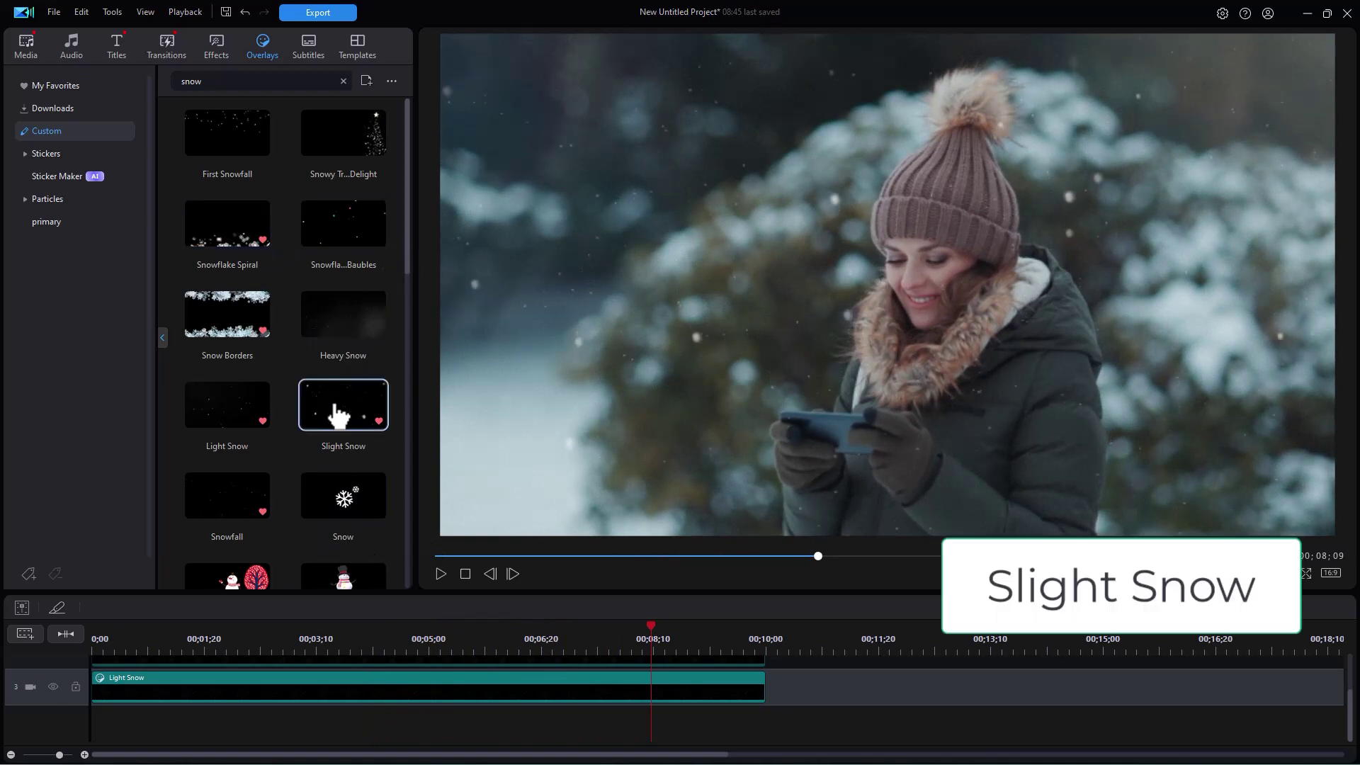
{"action": "left_click_drag", "start_coordinate": [338, 413], "coordinate": [99, 739]}
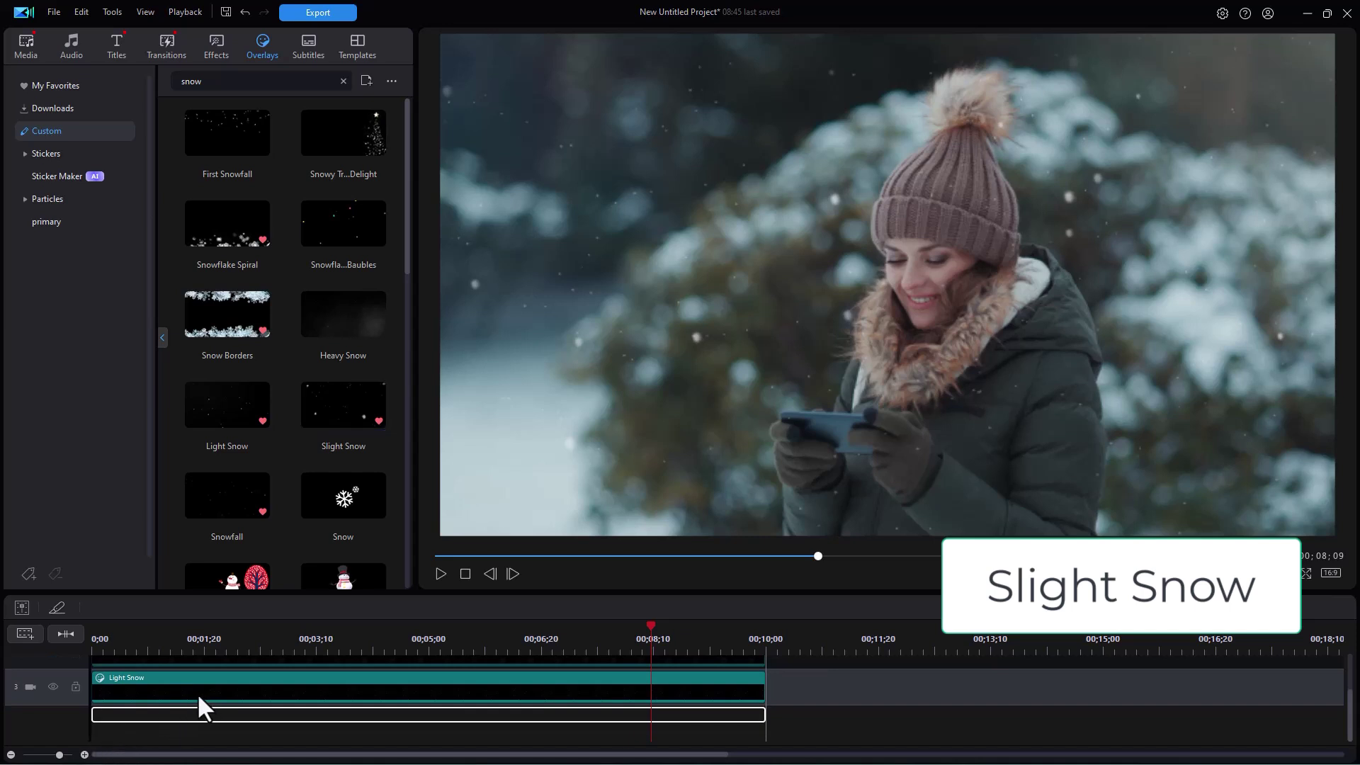
Step: Set Slight Snow on track 4 at 0;00, hide Light Snow, and play the preview
{"action": "left_click", "coordinate": [129, 634]}
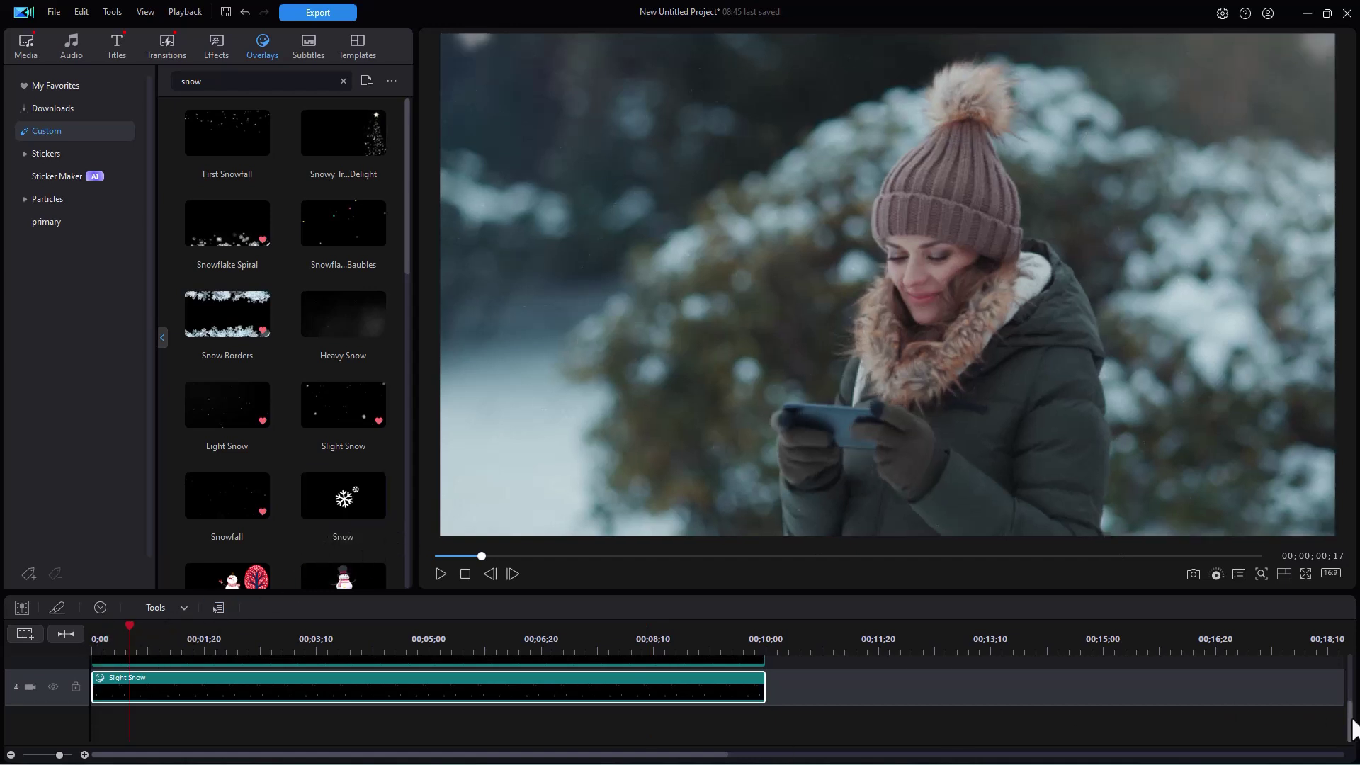
{"action": "left_click_drag", "start_coordinate": [1352, 726], "coordinate": [1346, 709]}
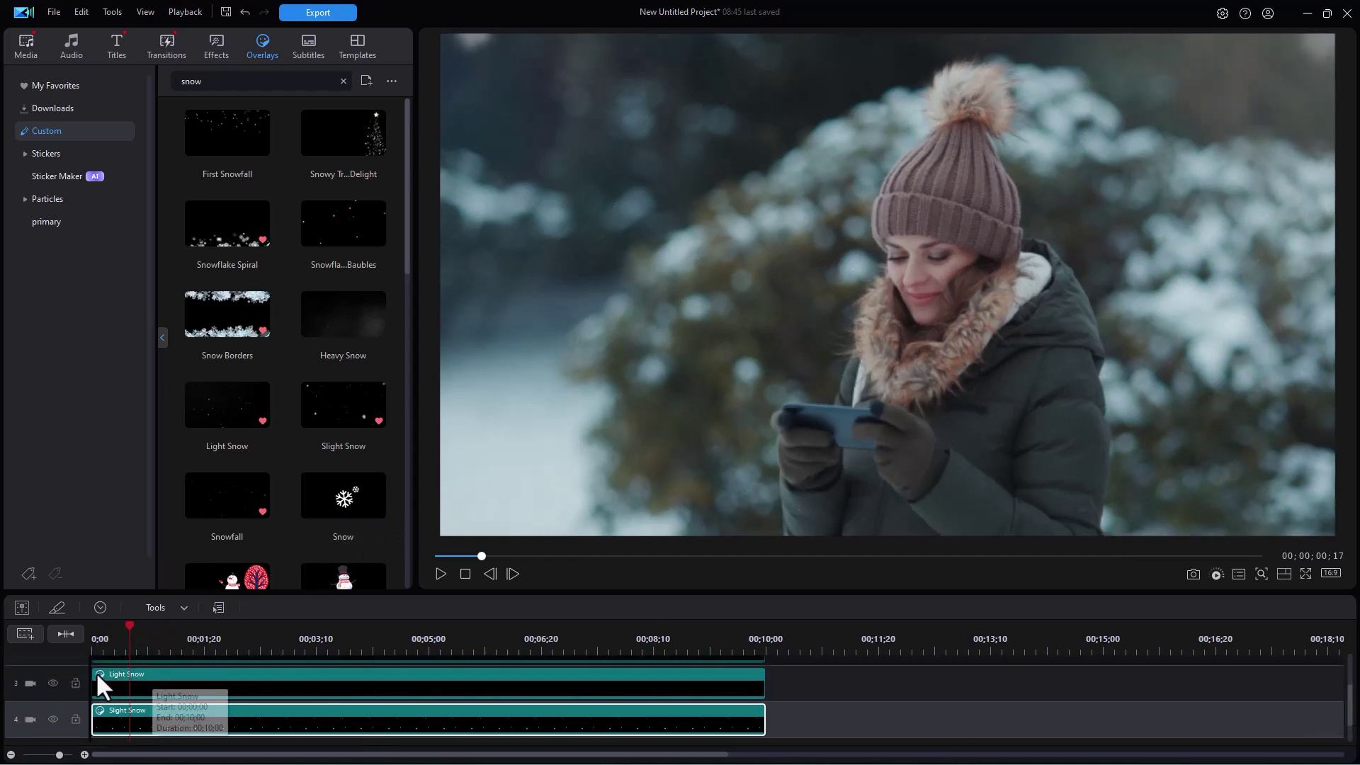
{"action": "left_click", "coordinate": [53, 682]}
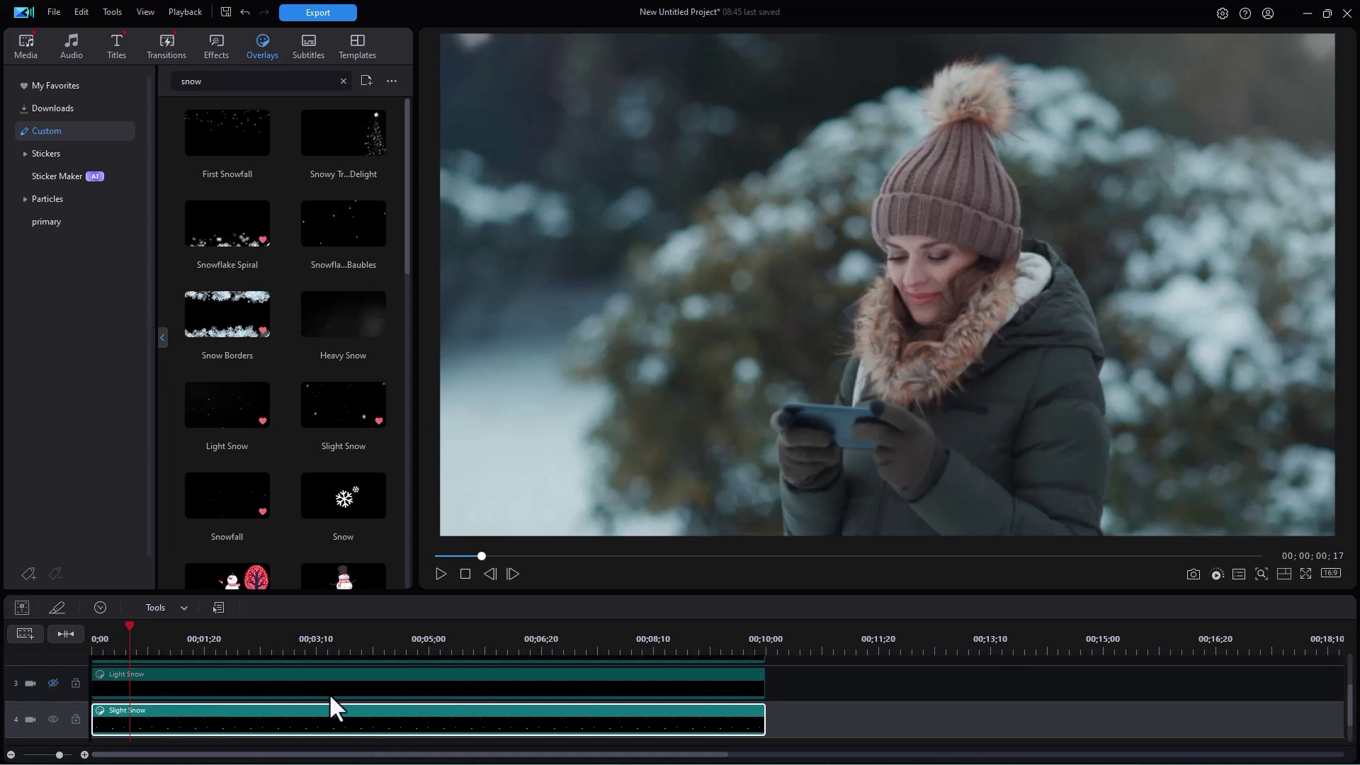
{"action": "left_click", "coordinate": [435, 572]}
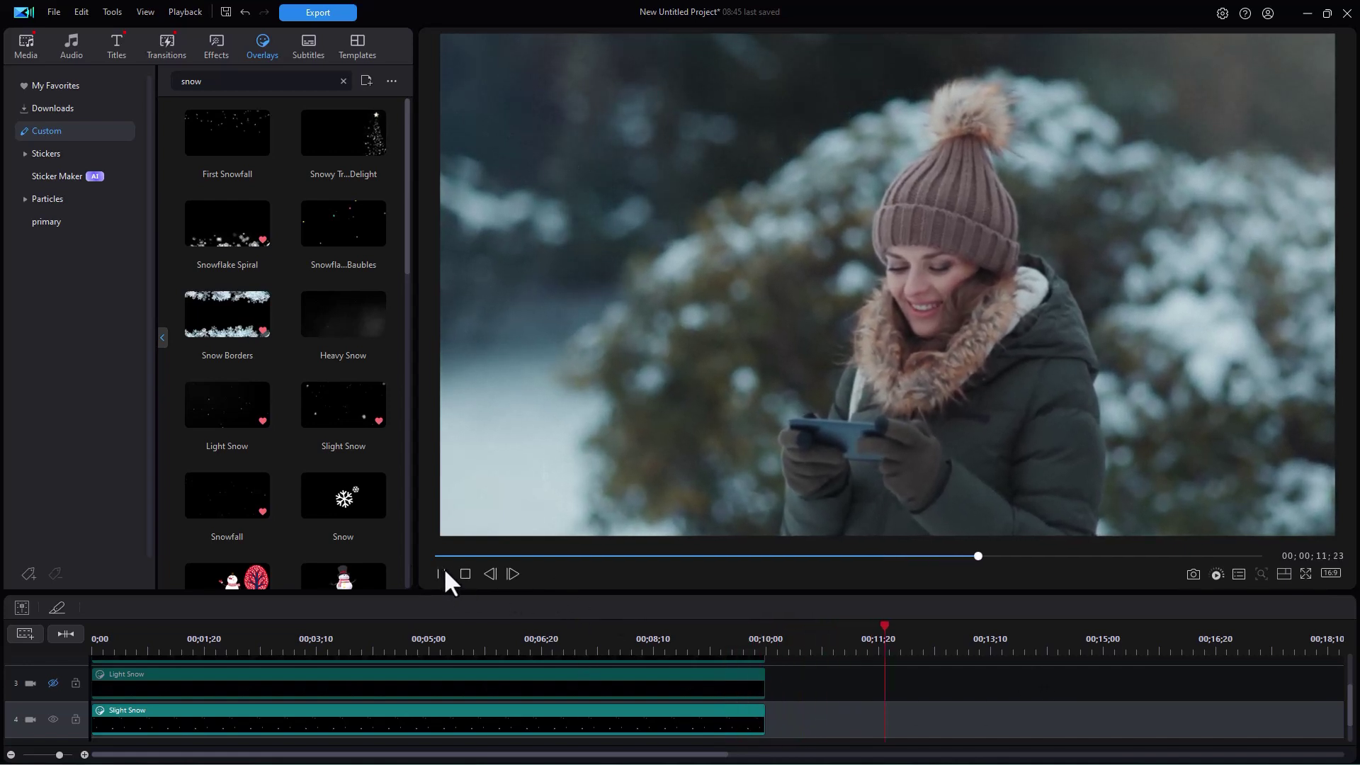
{"action": "left_click", "coordinate": [440, 570]}
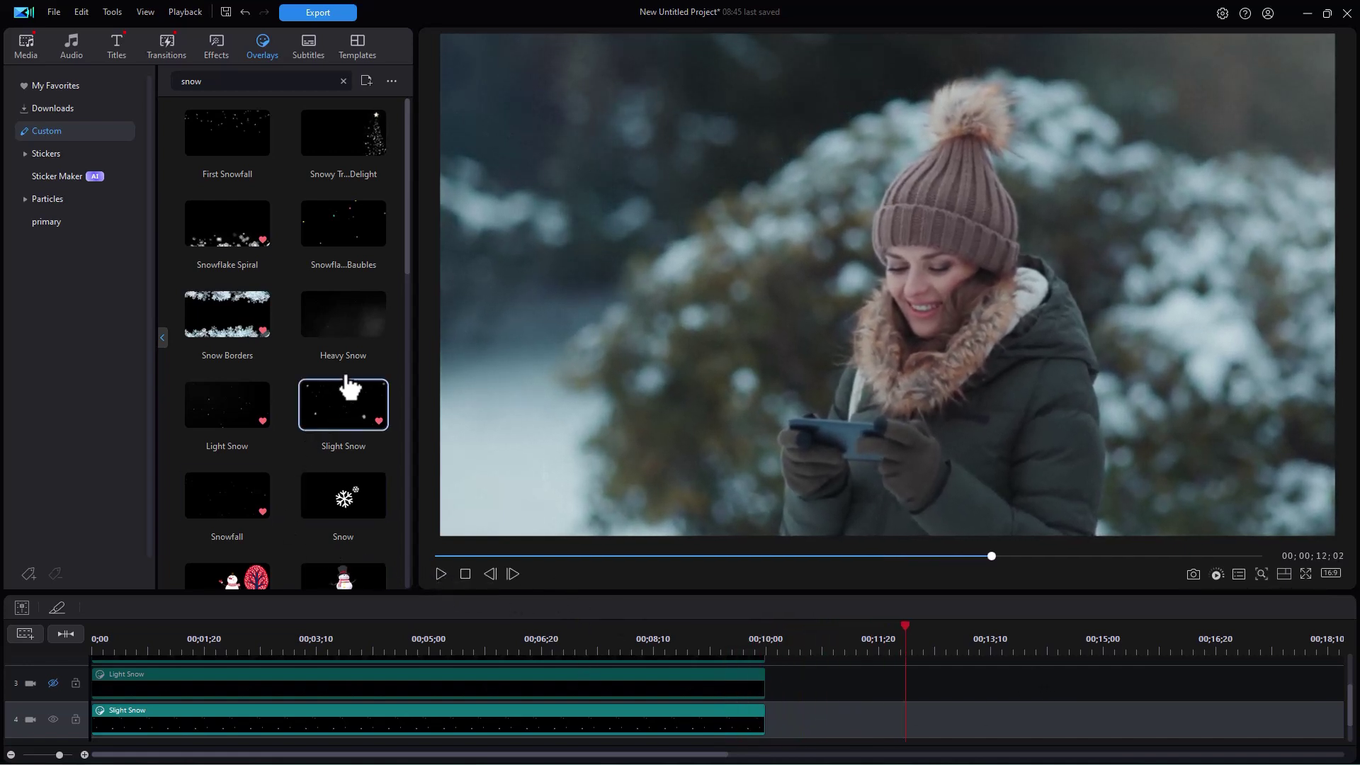
Step: Add Snowfall on track 5, hide Slight Snow, and play it from the start
{"action": "left_click_drag", "start_coordinate": [216, 510], "coordinate": [83, 738]}
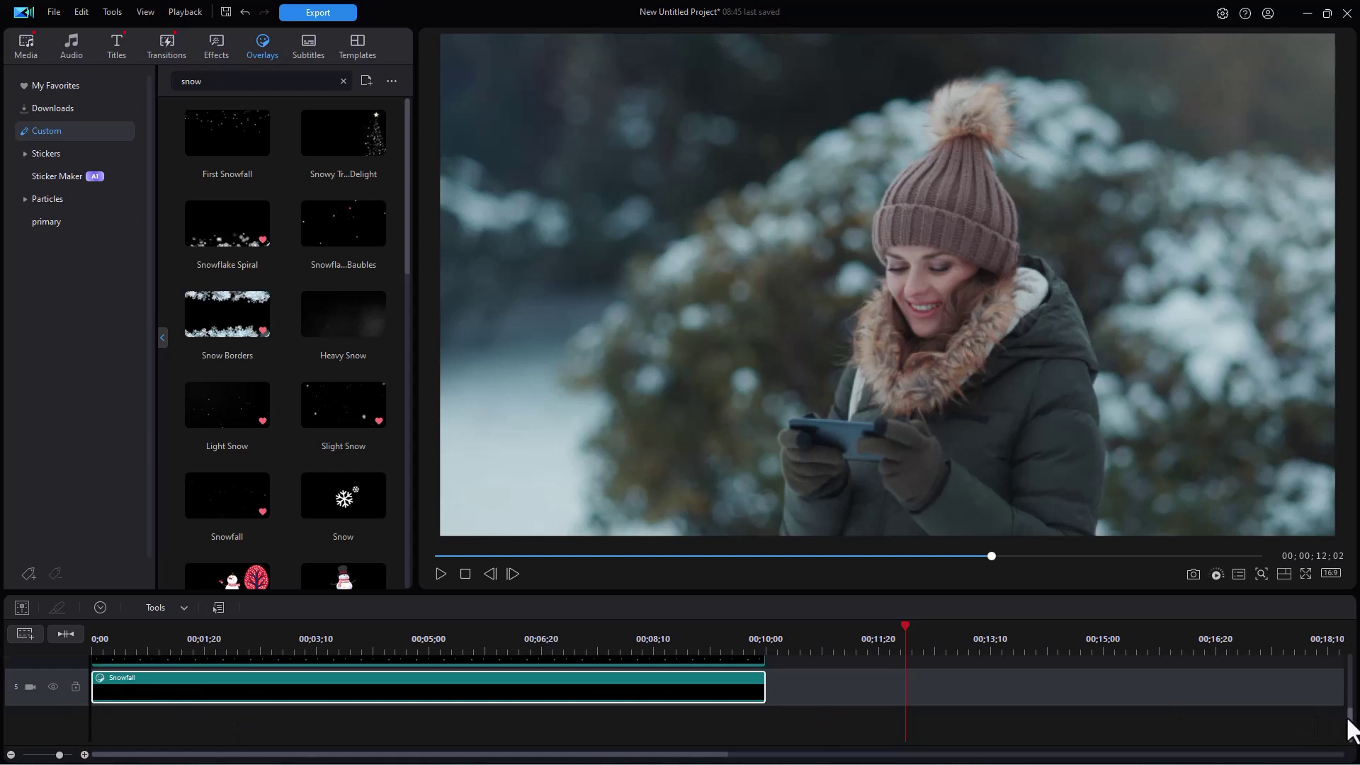
{"action": "scroll", "coordinate": [1345, 723], "scroll_direction": "up", "scroll_amount": 1}
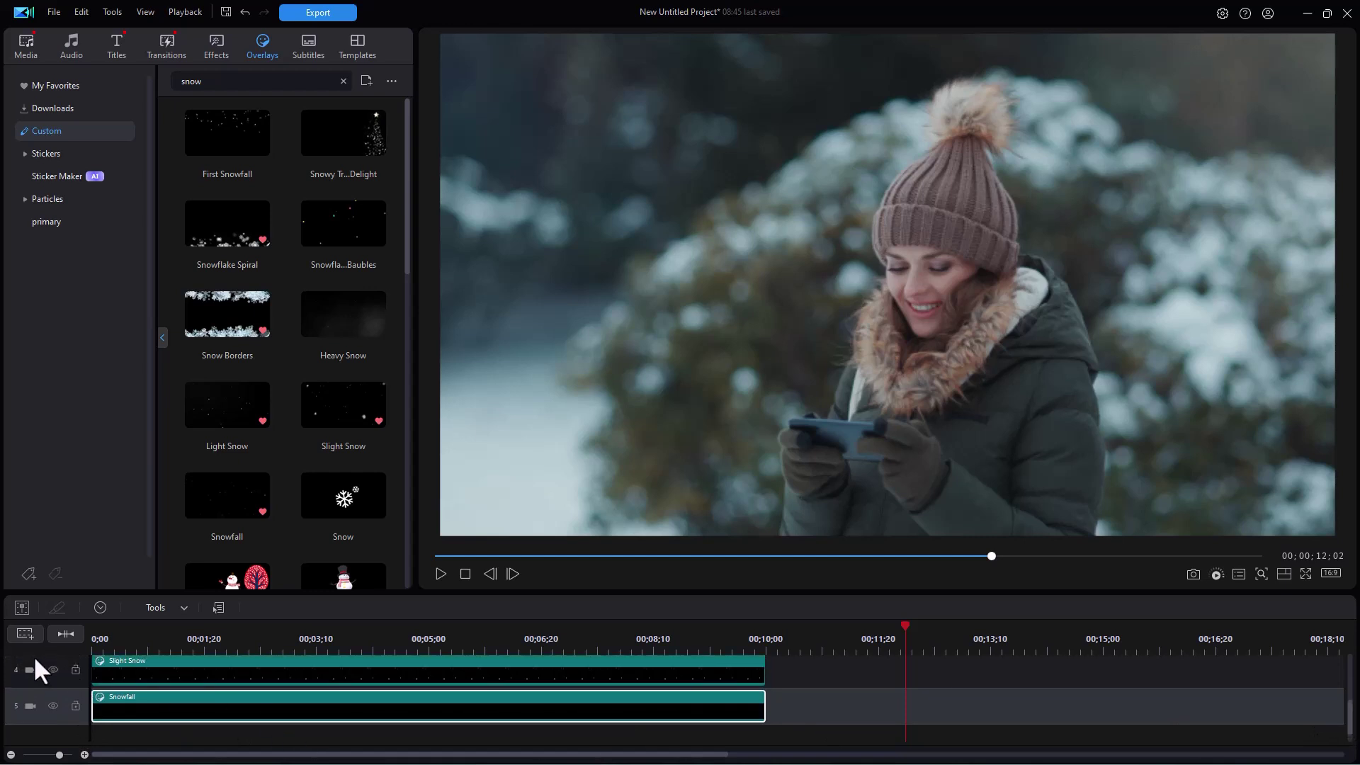
{"action": "left_click", "coordinate": [52, 669]}
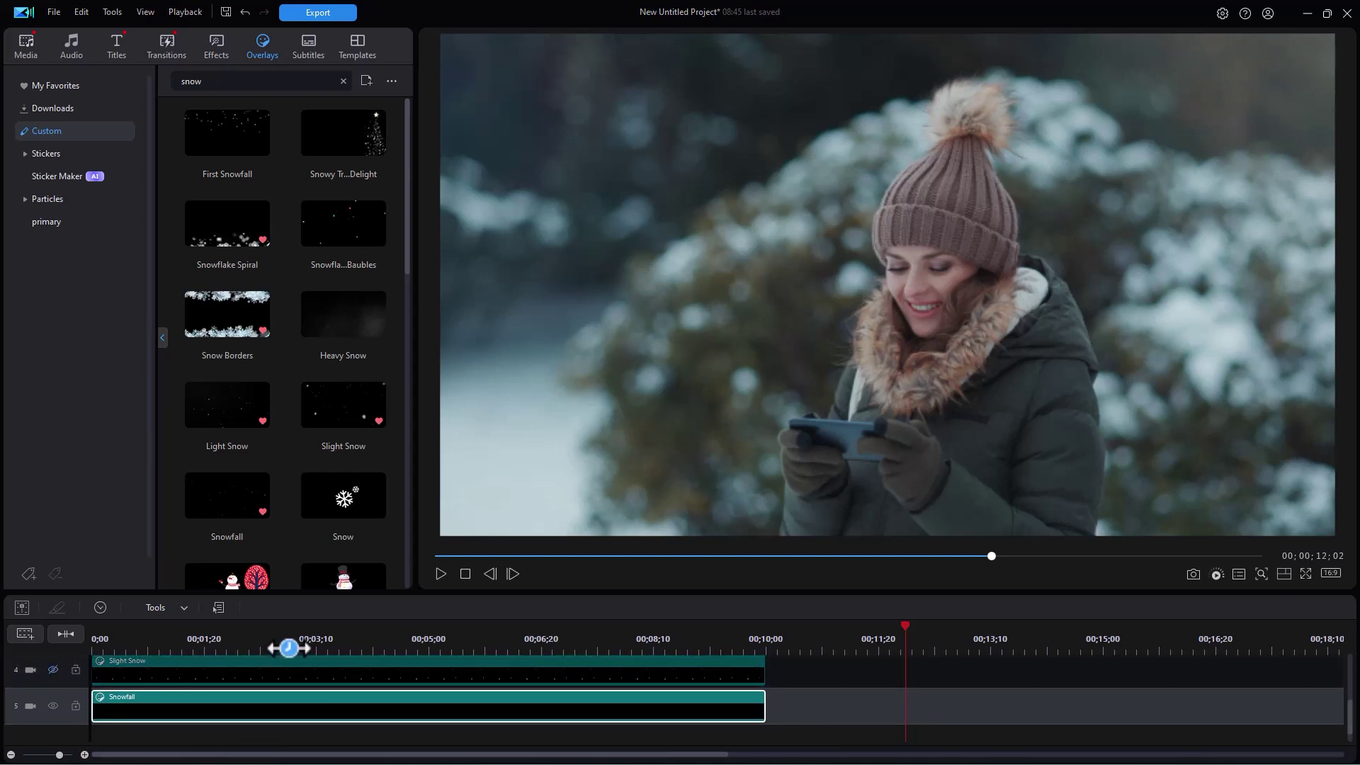
{"action": "left_click", "coordinate": [107, 637]}
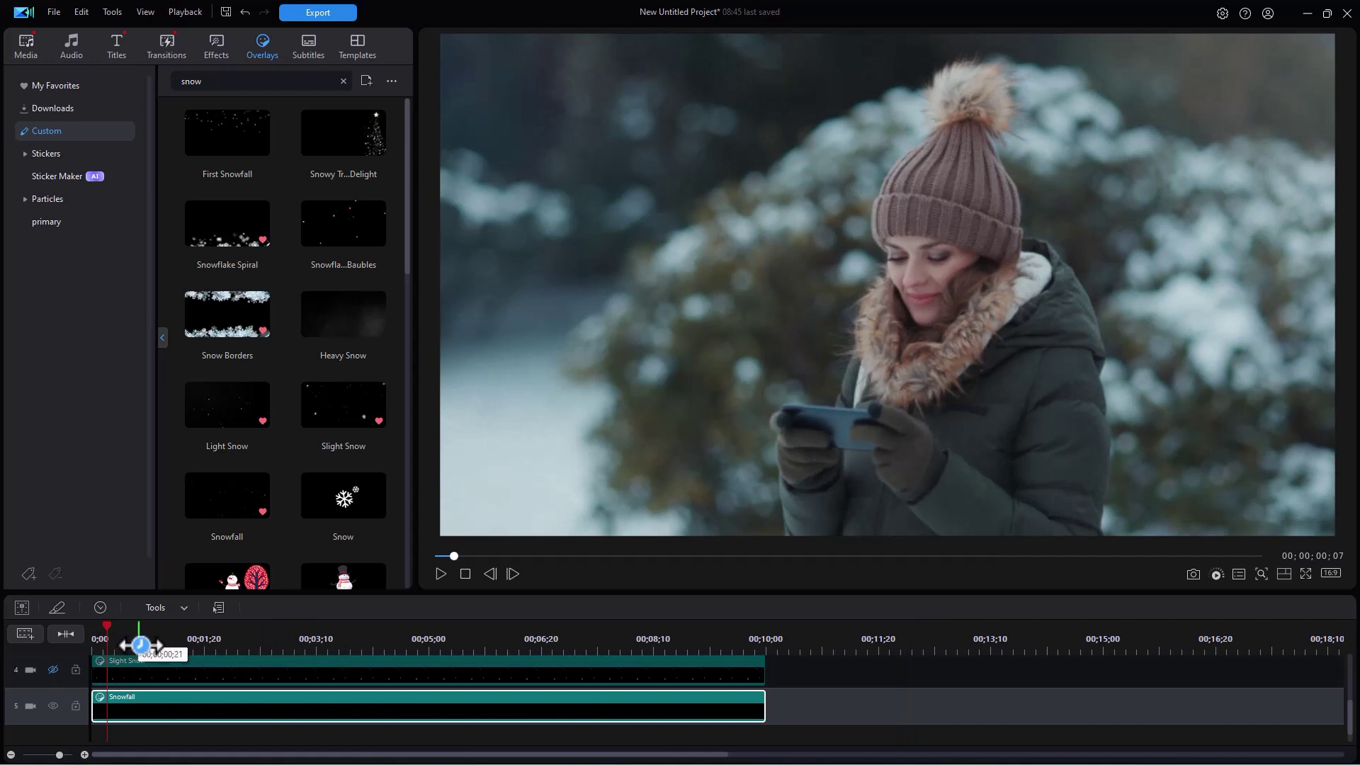
{"action": "key", "text": "space"}
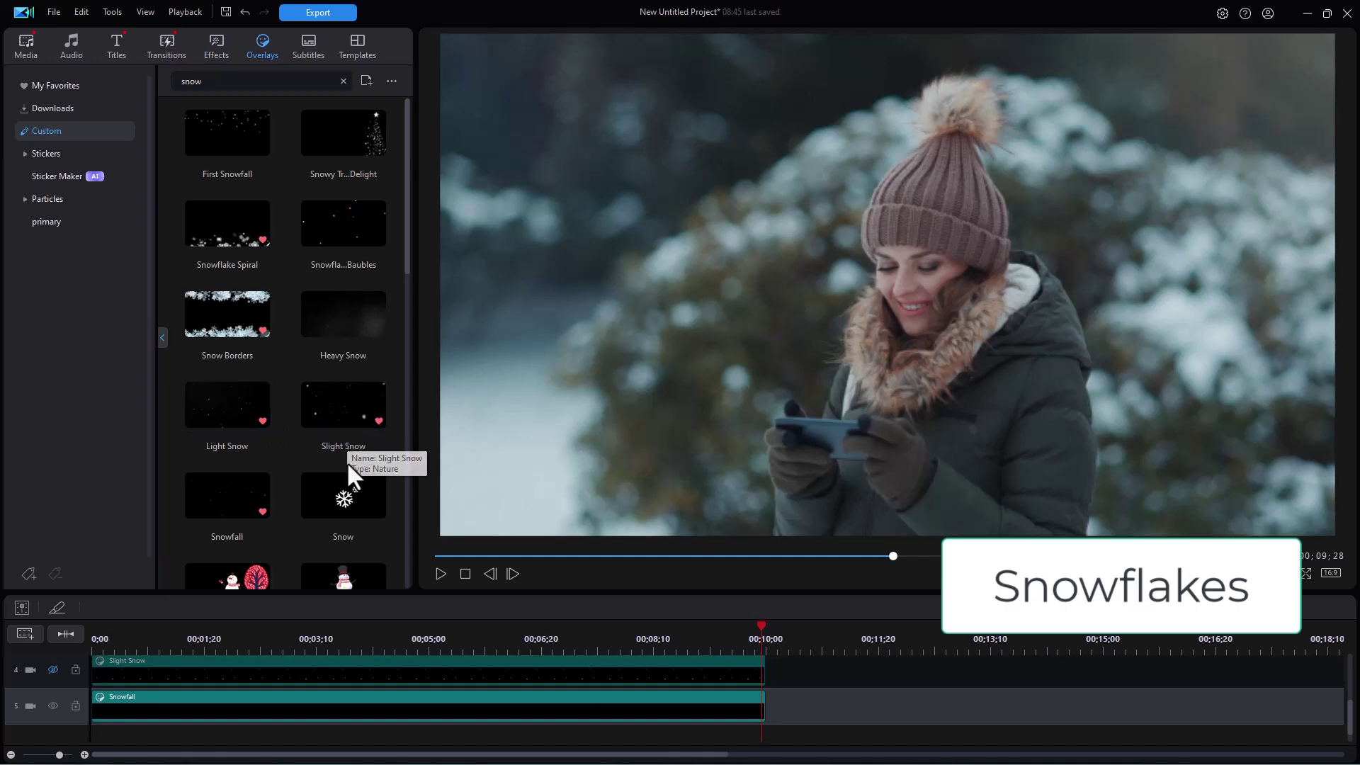
Step: Place the Snowflakes overlay on a new track 6 from the start
{"action": "scroll", "coordinate": [400, 282], "scroll_direction": "down", "scroll_amount": 5}
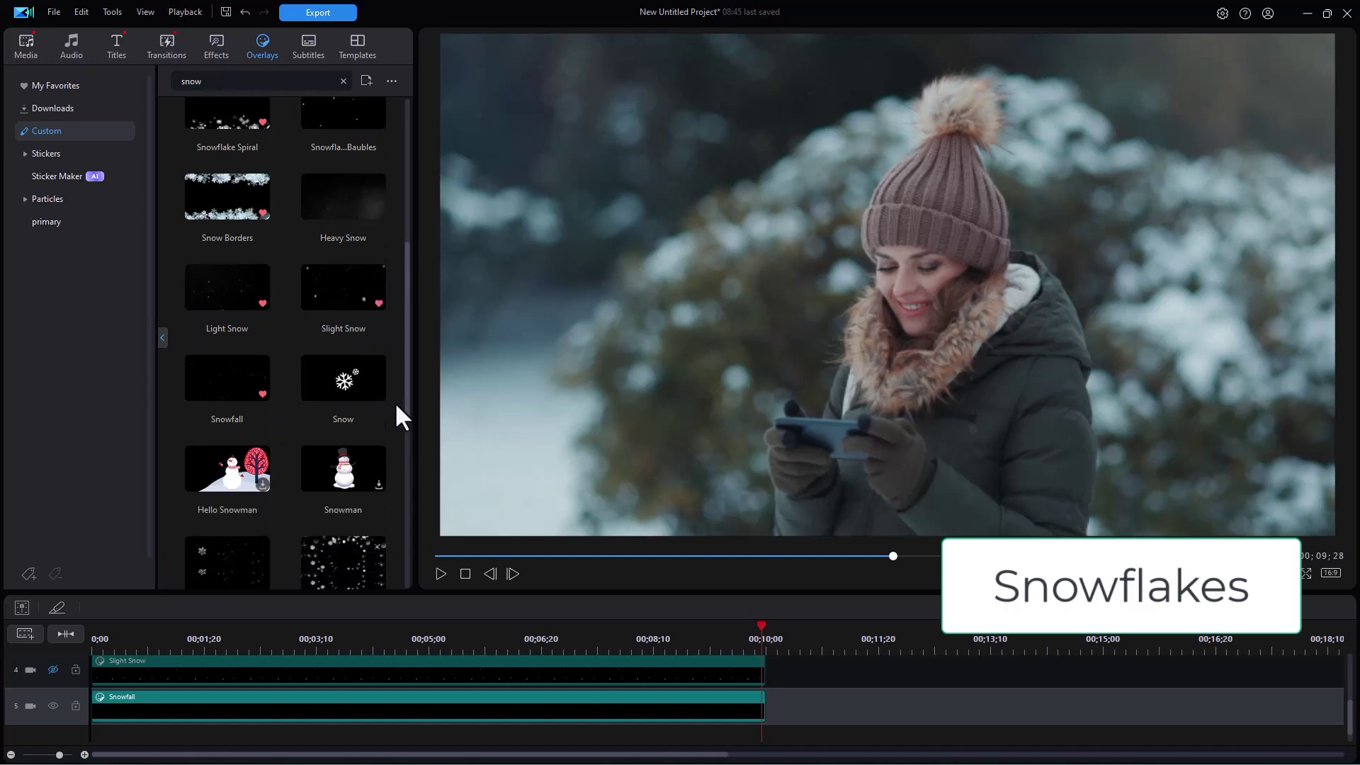
{"action": "scroll", "coordinate": [399, 412], "scroll_direction": "down", "scroll_amount": 1}
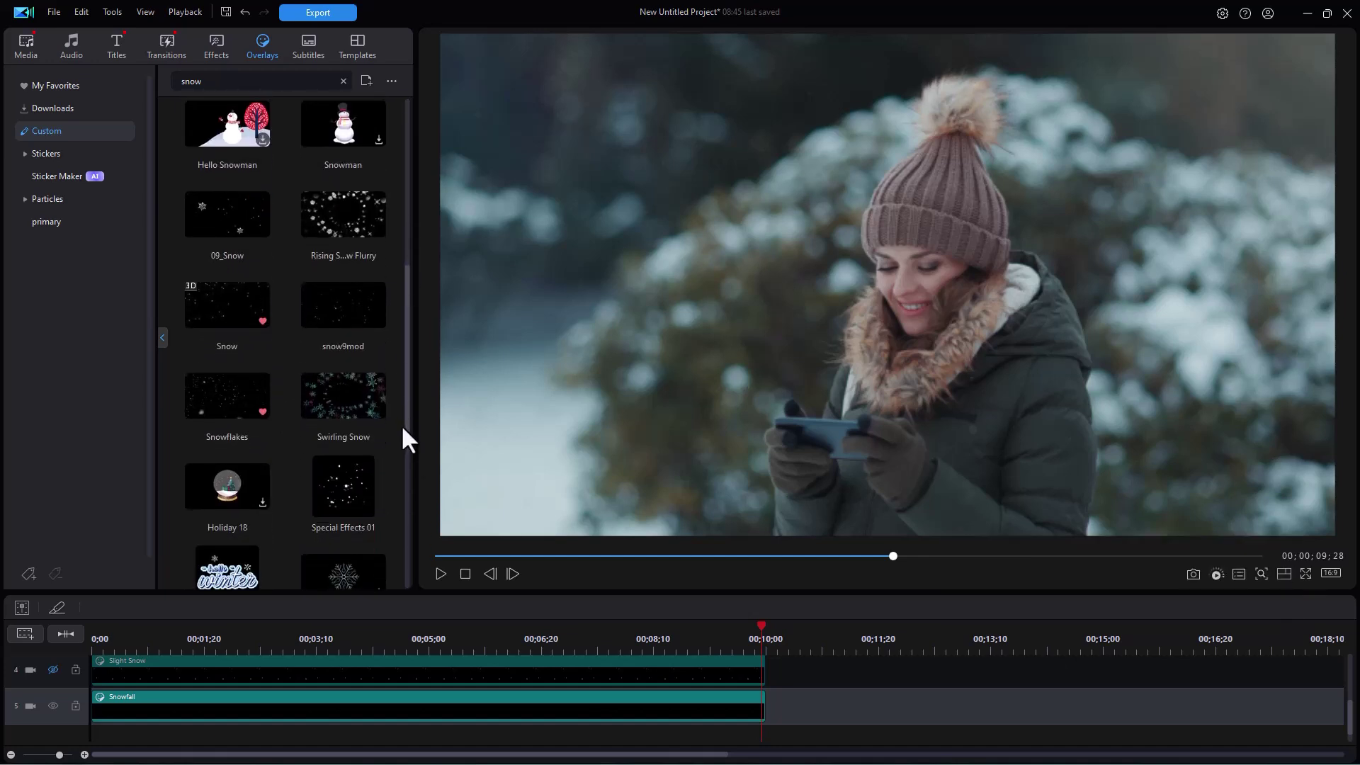
{"action": "left_click_drag", "start_coordinate": [234, 407], "coordinate": [90, 743]}
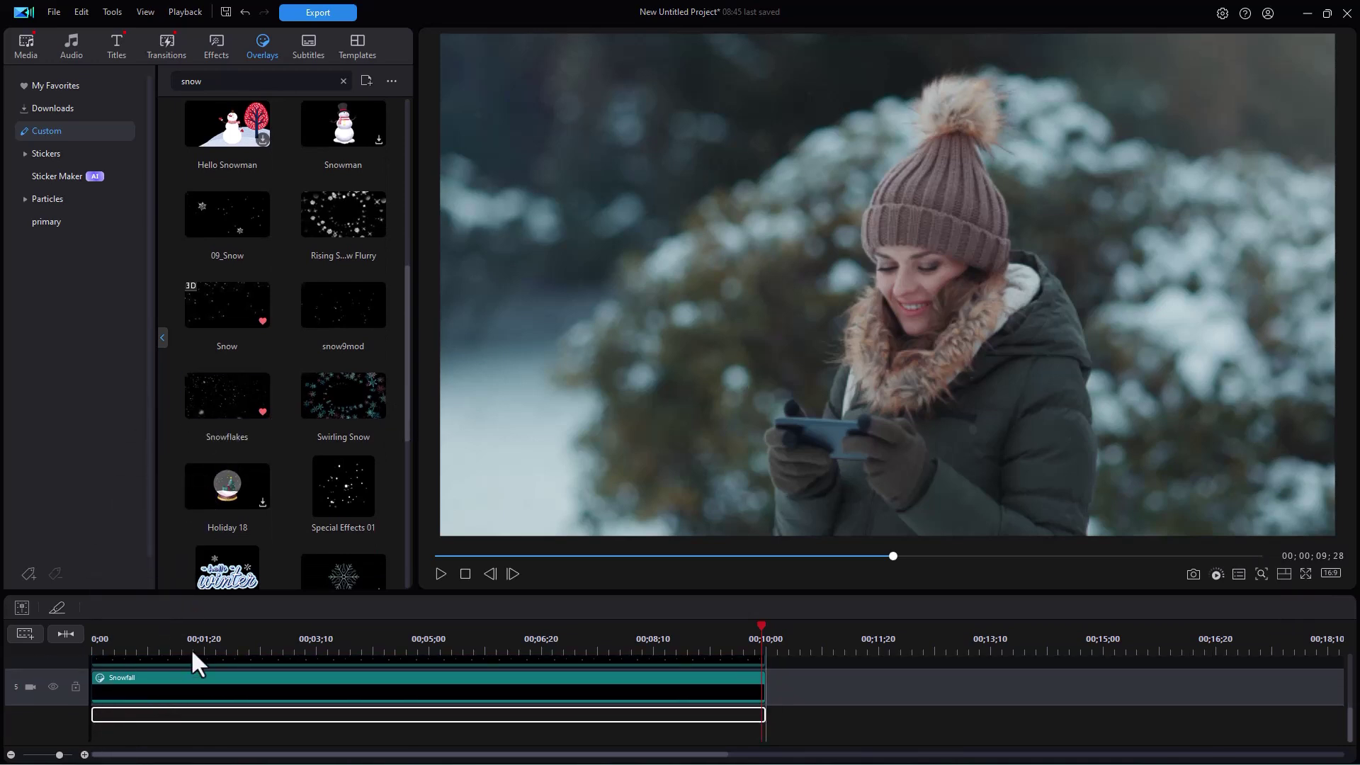
{"action": "left_click_drag", "start_coordinate": [174, 648], "coordinate": [174, 648]}
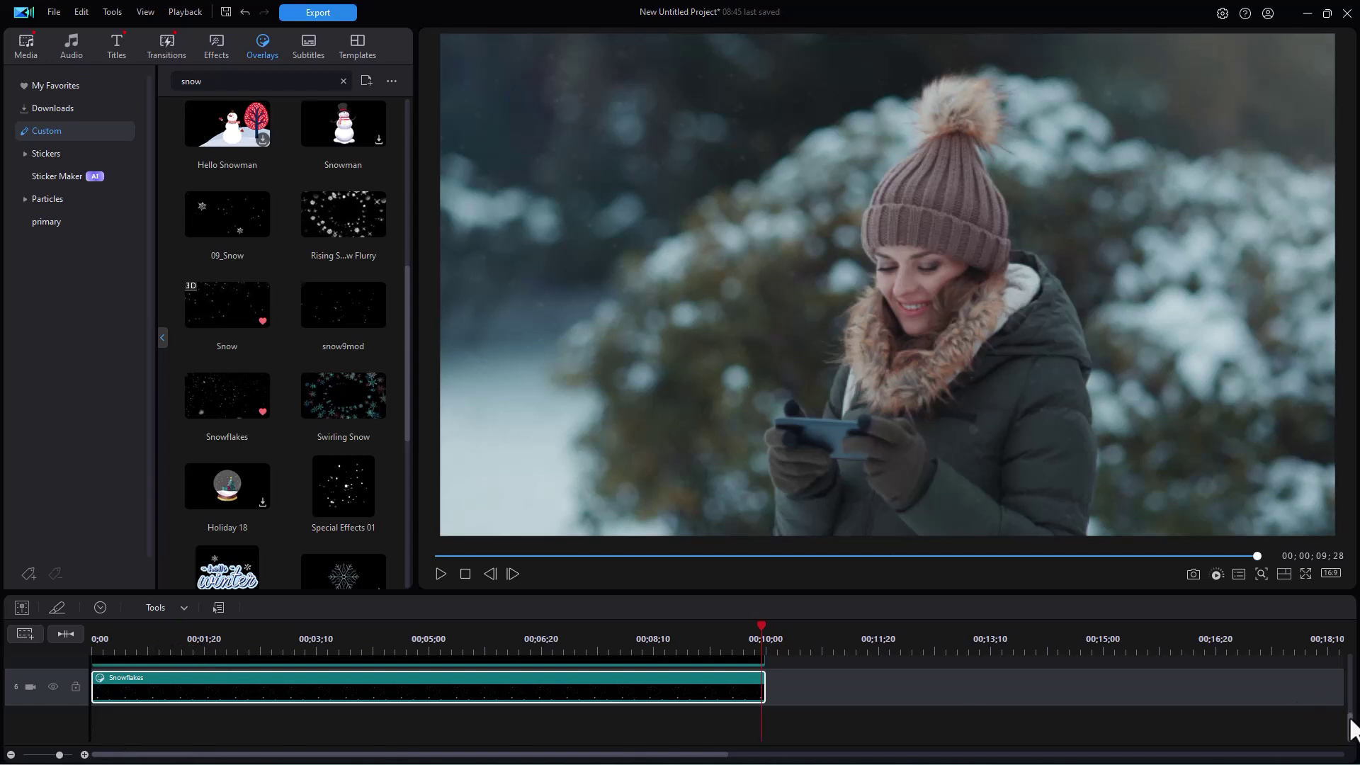
Step: Hide the Snowfall track and preview Snowflakes from the clip start
{"action": "scroll", "coordinate": [1349, 733], "scroll_direction": "up", "scroll_amount": 2}
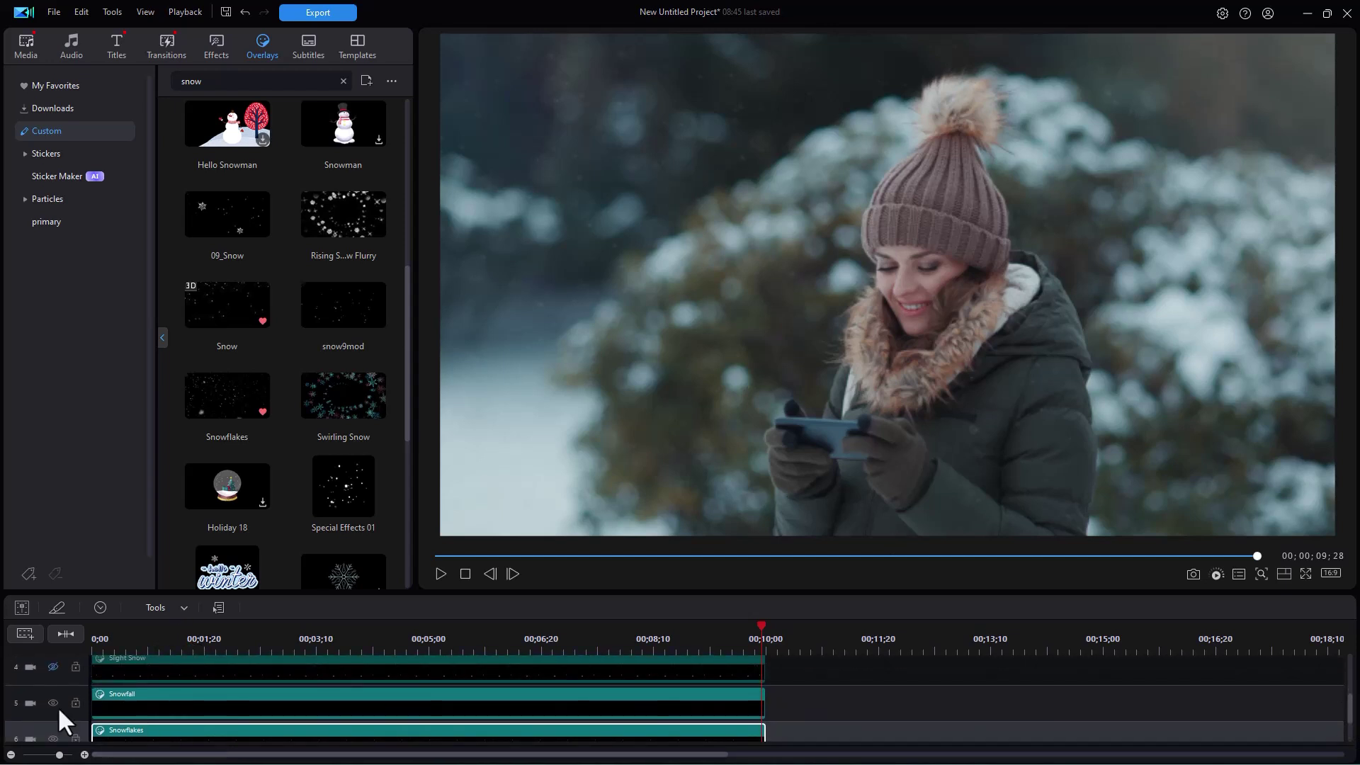
{"action": "left_click", "coordinate": [52, 703]}
{"action": "left_click", "coordinate": [101, 630]}
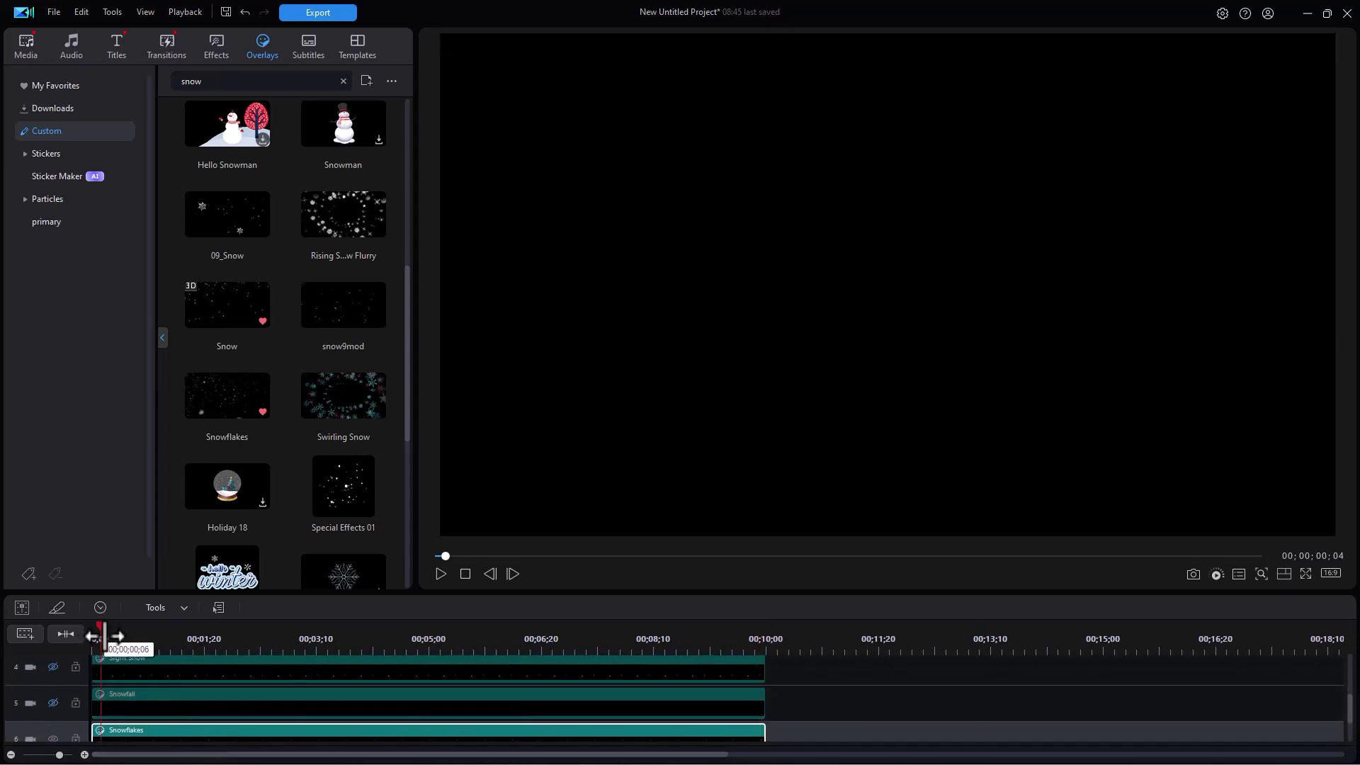
{"action": "key", "text": "space"}
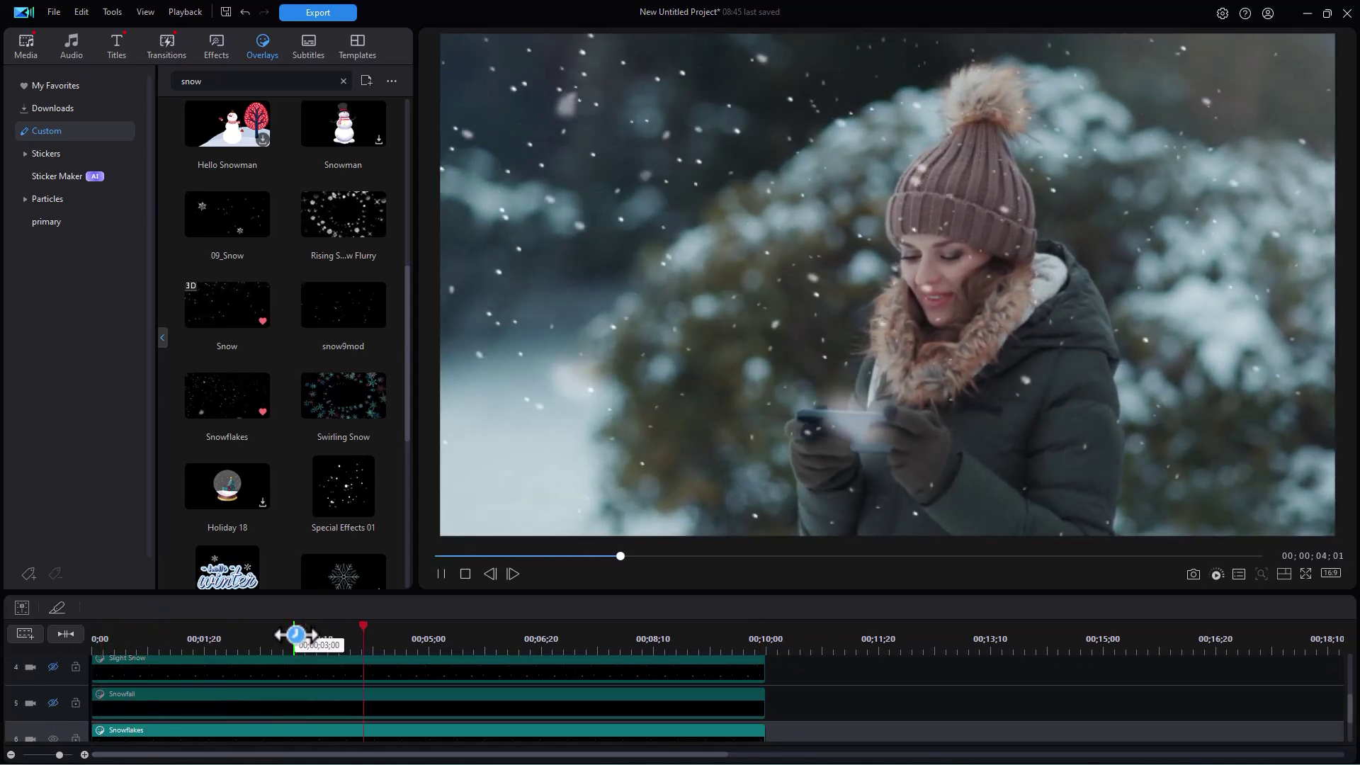
{"action": "key", "text": "space"}
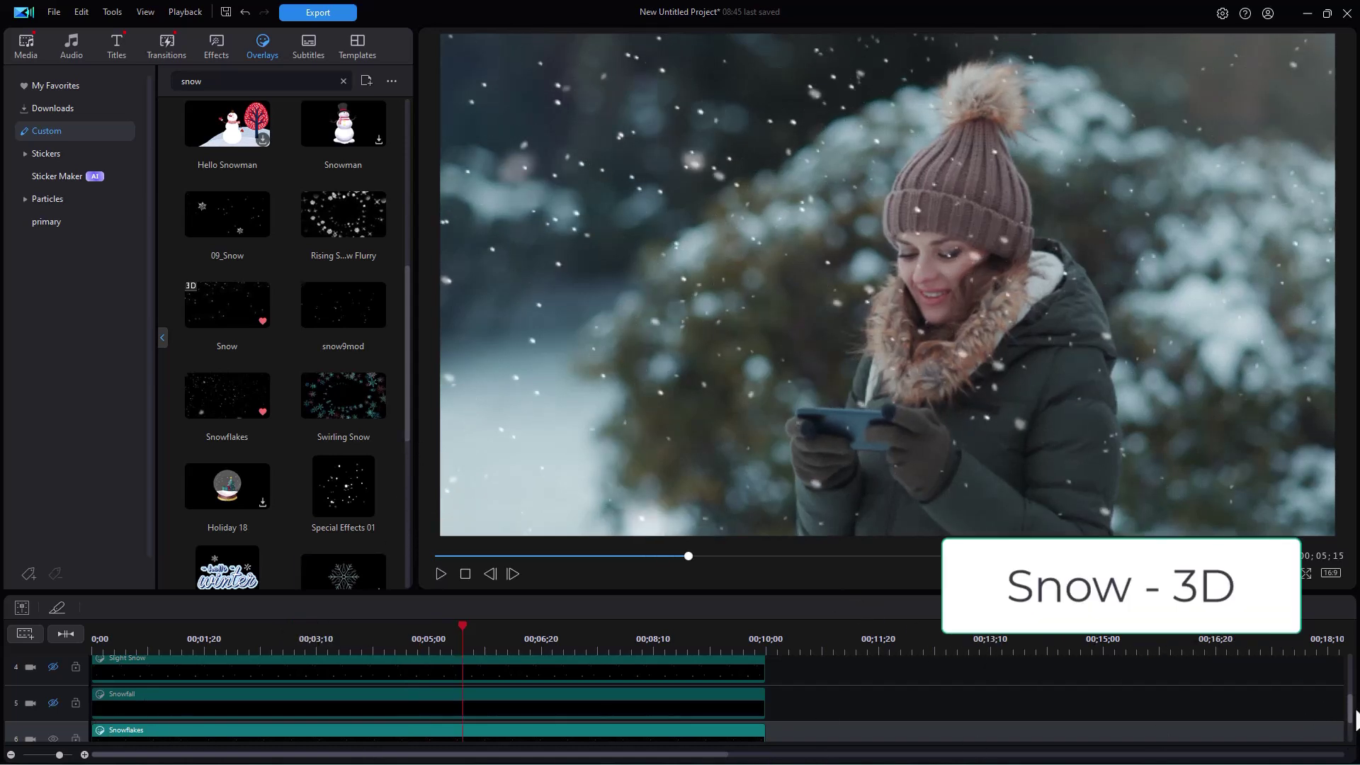
{"action": "scroll", "coordinate": [1352, 723], "scroll_direction": "down", "scroll_amount": 1}
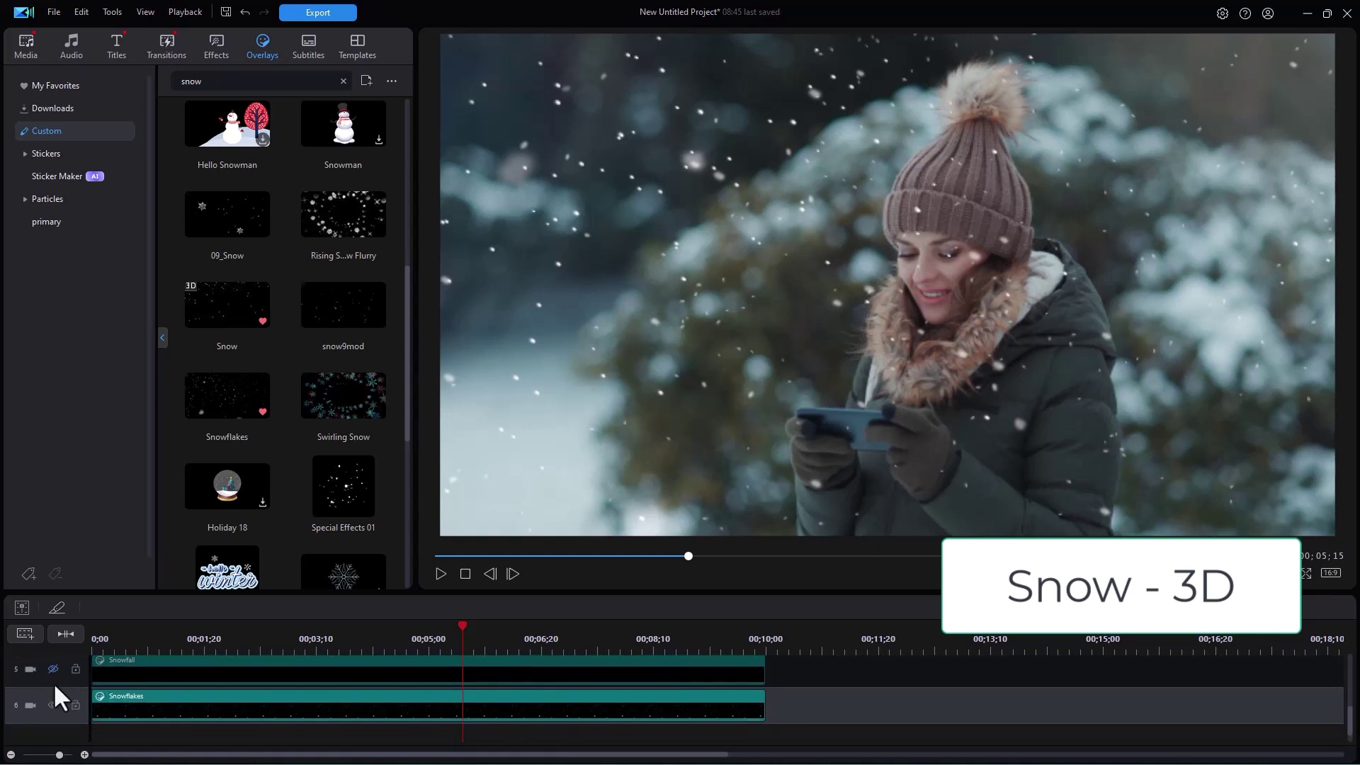
Step: Hide Snowflakes, add the 3D Snow overlay on track 7 at 0;00, and preview it
{"action": "left_click", "coordinate": [53, 705]}
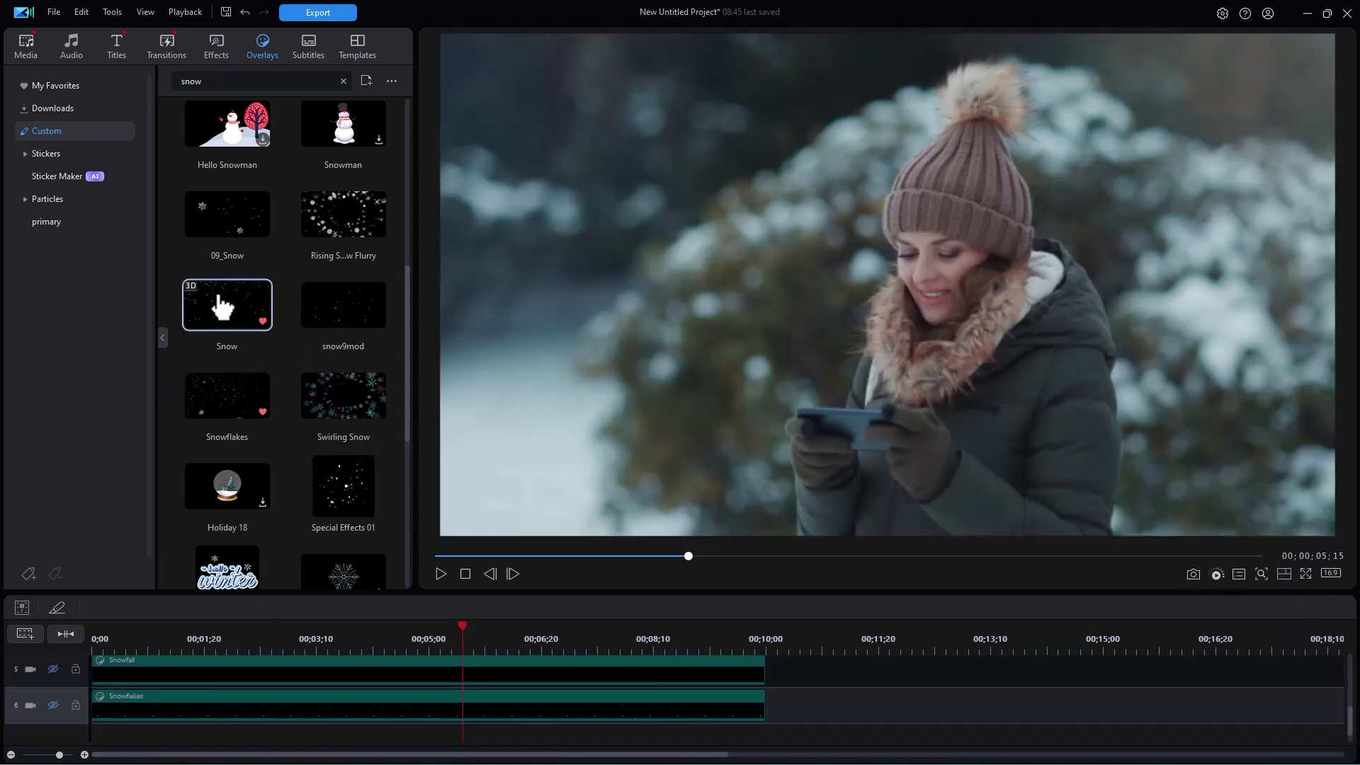
{"action": "left_click_drag", "start_coordinate": [222, 306], "coordinate": [85, 755]}
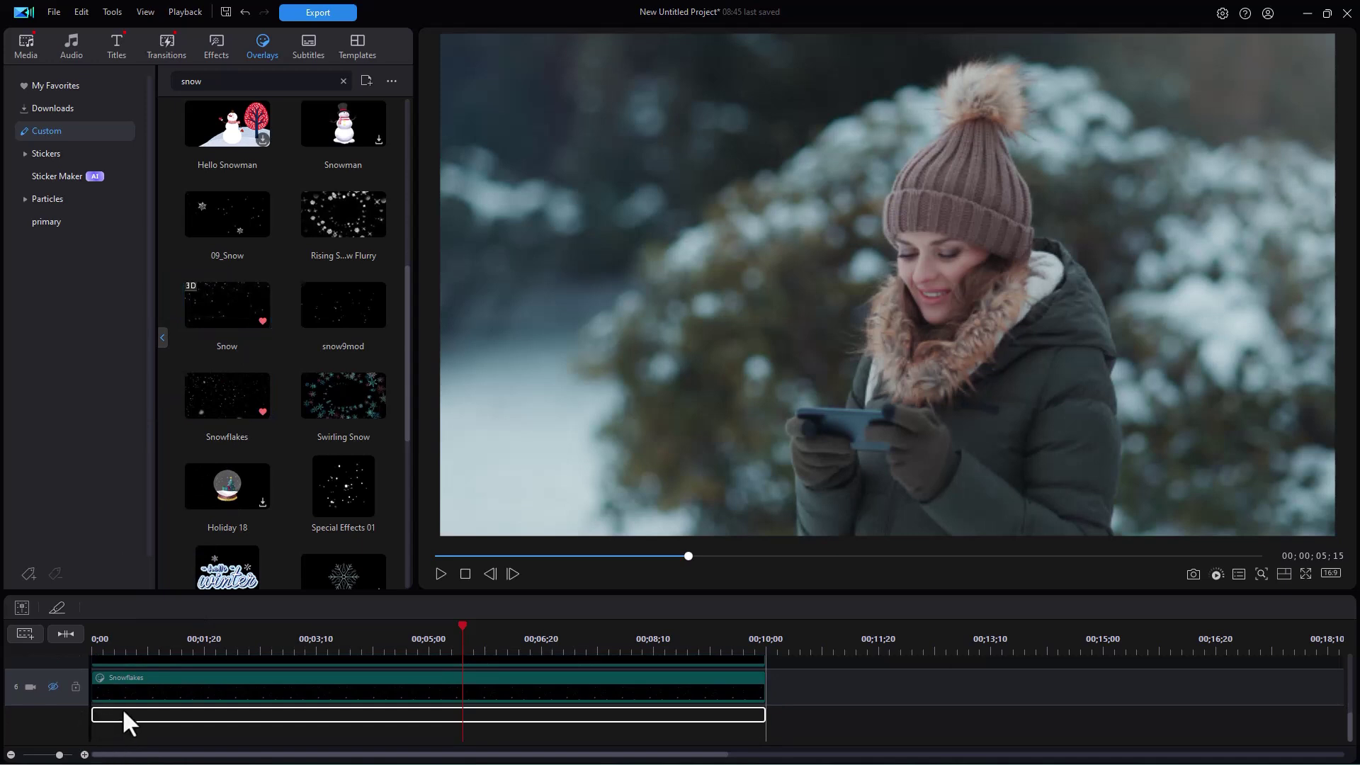
{"action": "left_click_drag", "start_coordinate": [124, 710], "coordinate": [126, 707]}
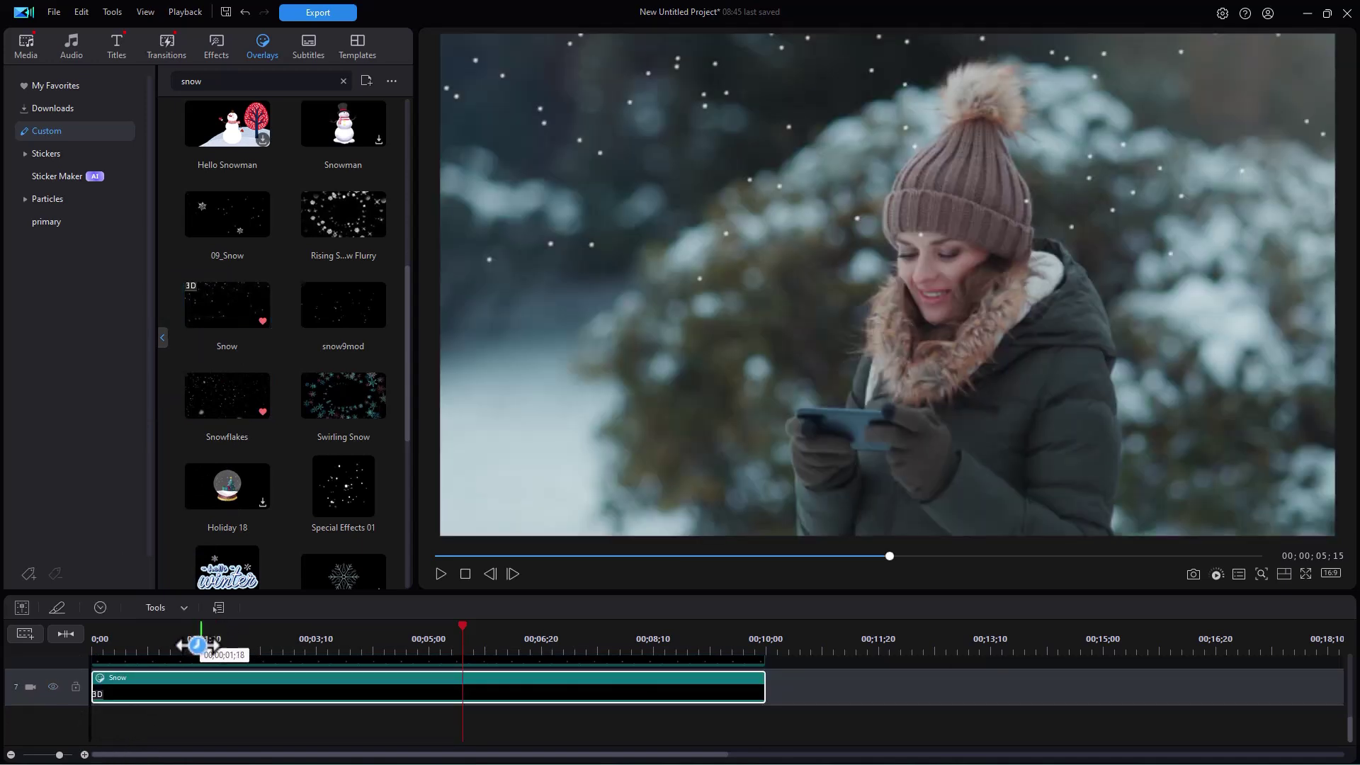
{"action": "left_click", "coordinate": [106, 639]}
{"action": "key", "text": "space"}
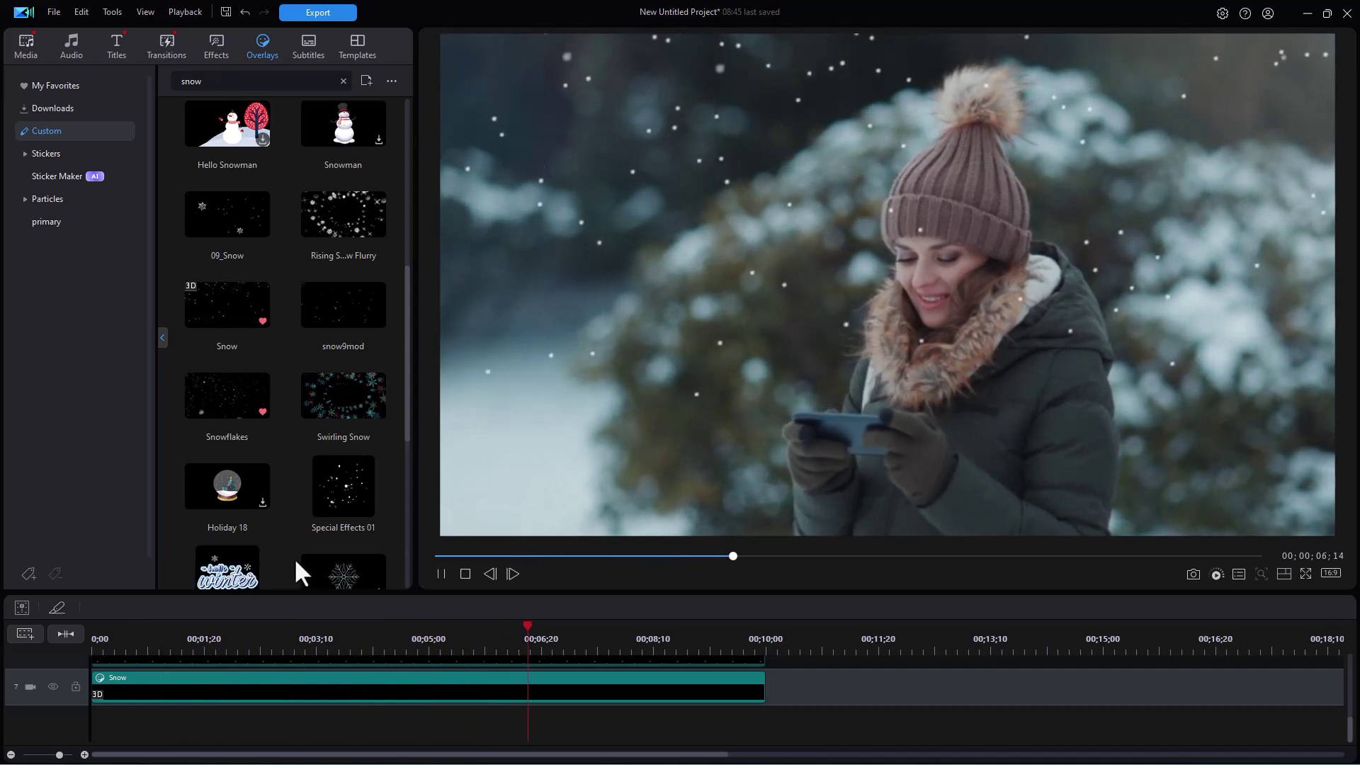
{"action": "key", "text": "space"}
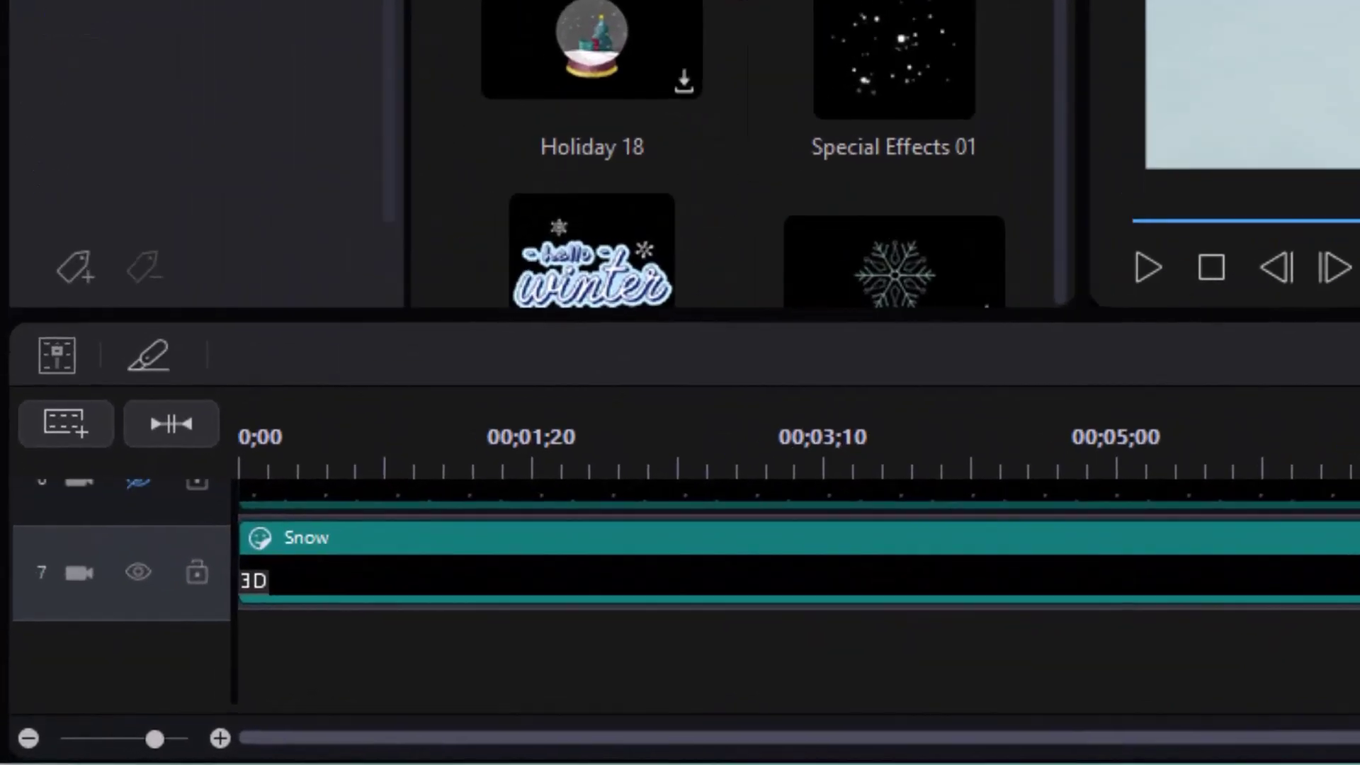
Step: Enable All Tracks from the track header menu and play every snow overlay together
{"action": "scroll", "coordinate": [1346, 737], "scroll_direction": "up", "scroll_amount": 3}
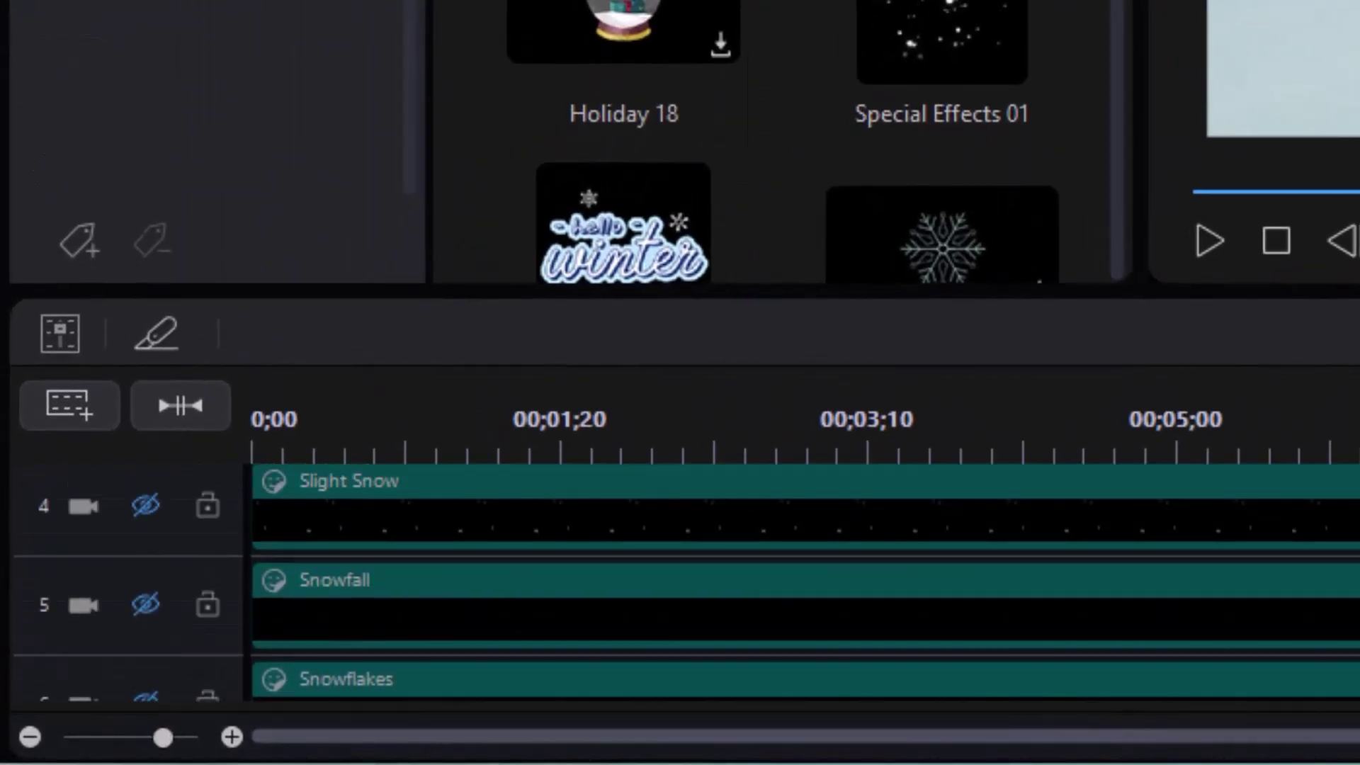
{"action": "scroll", "coordinate": [805, 581], "scroll_direction": "down", "scroll_amount": 3}
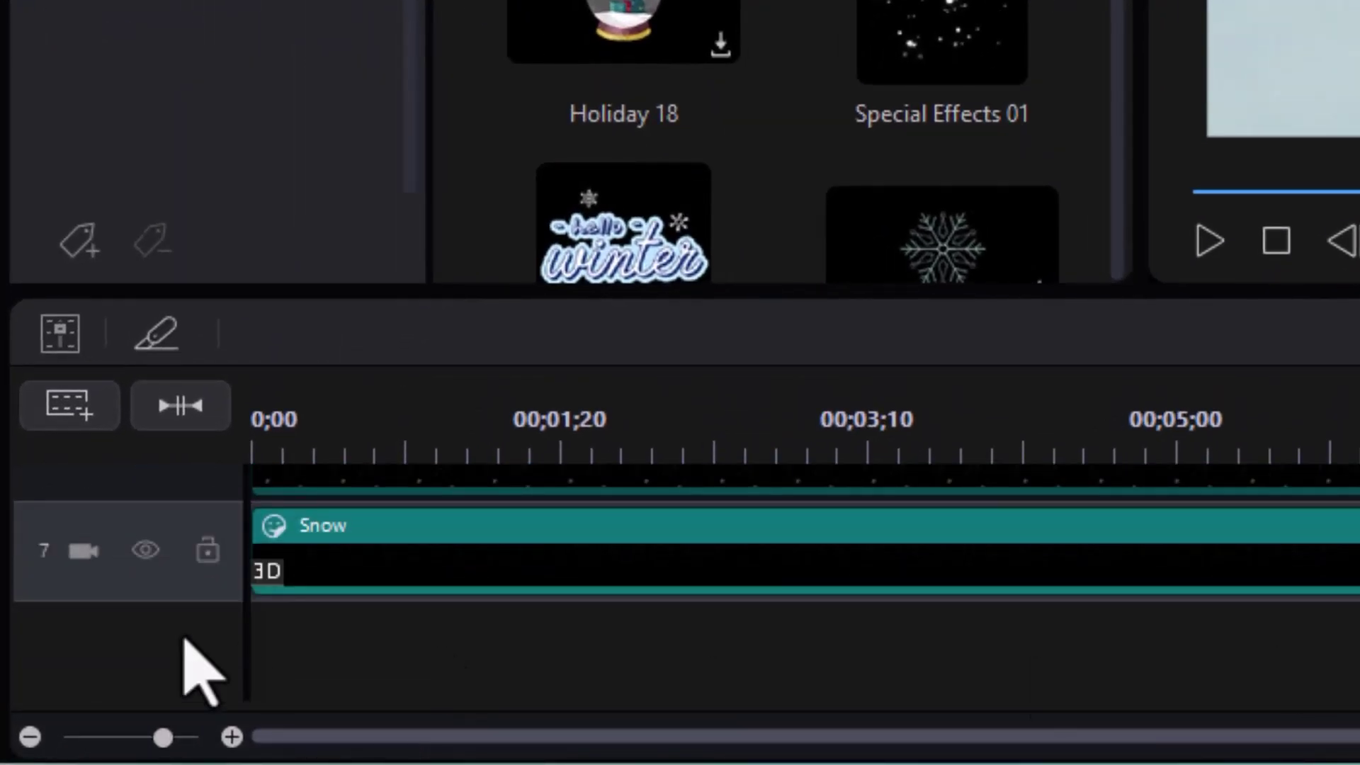
{"action": "right_click", "coordinate": [133, 561]}
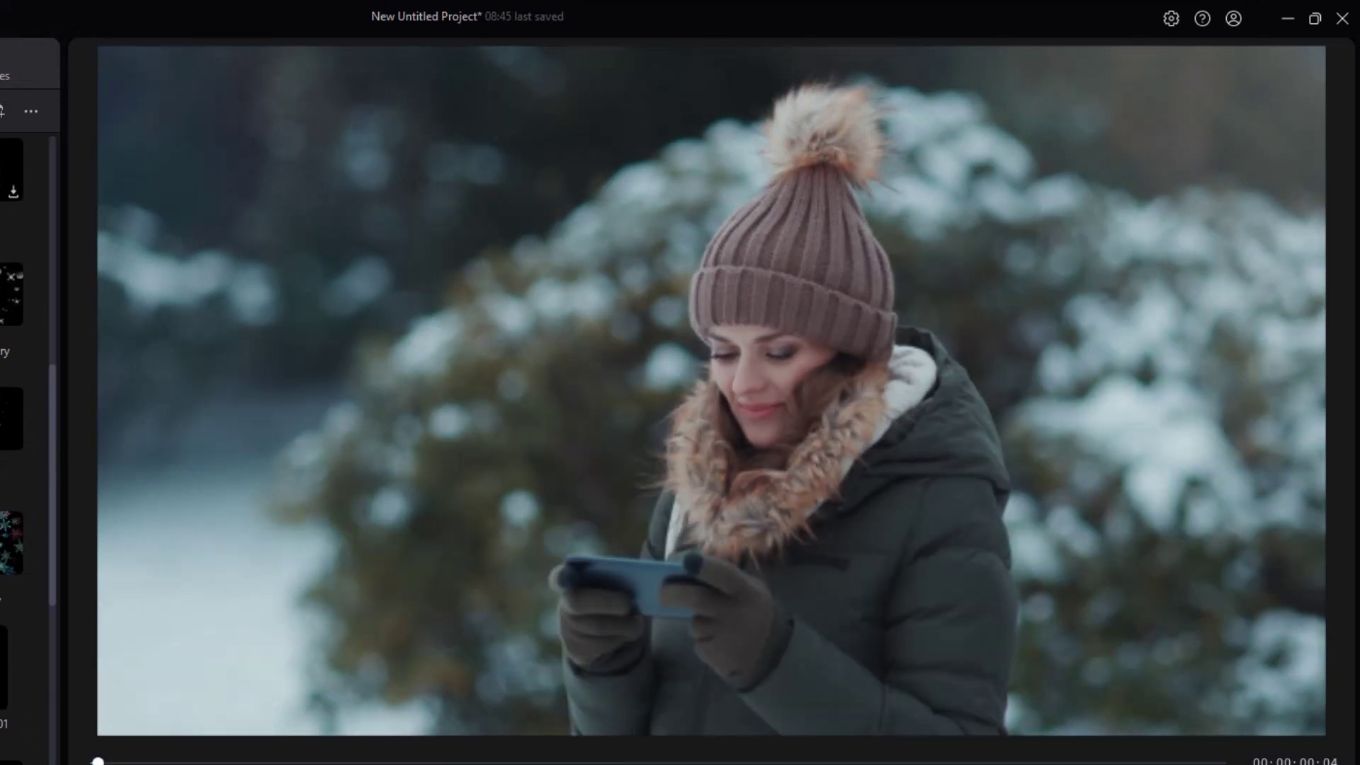
{"action": "key", "text": "space"}
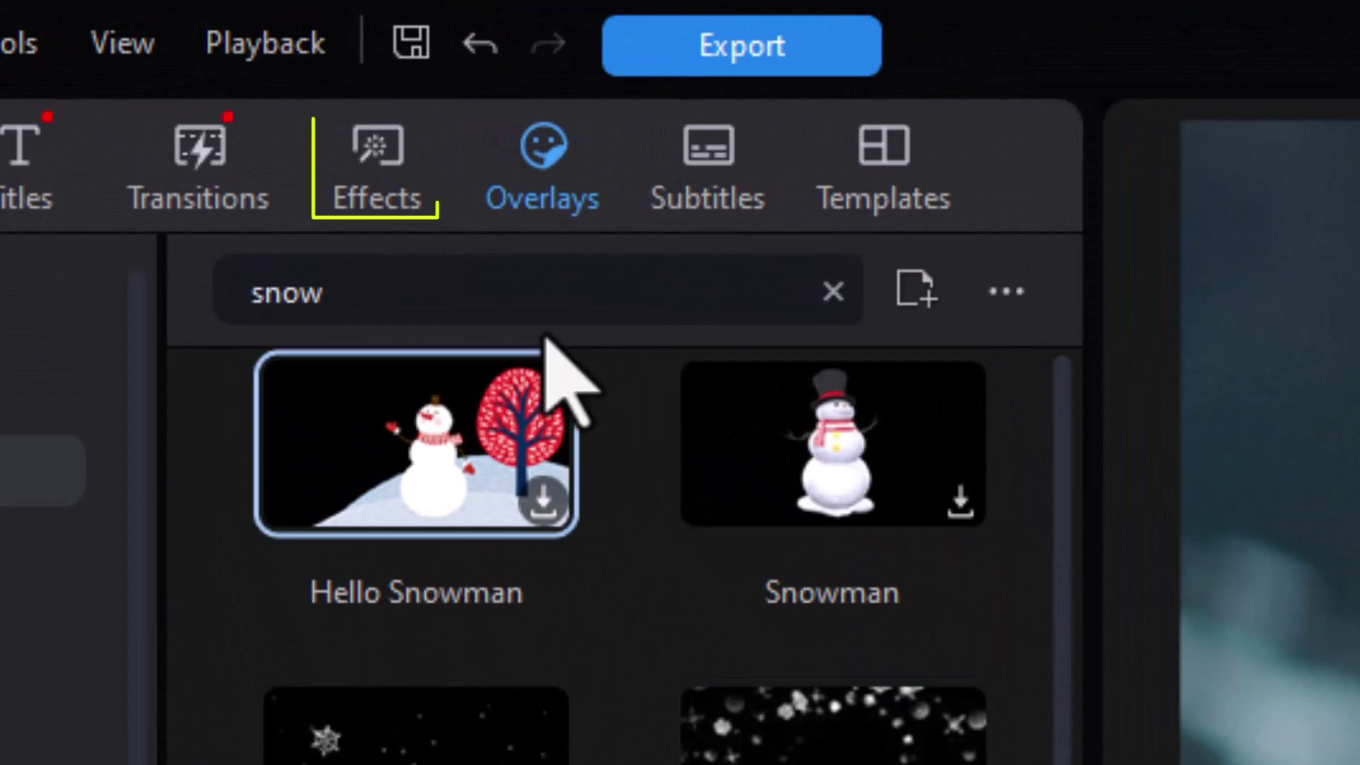
Step: Search the video effects for 'snow' and preview the Snow effect
{"action": "left_click", "coordinate": [383, 171]}
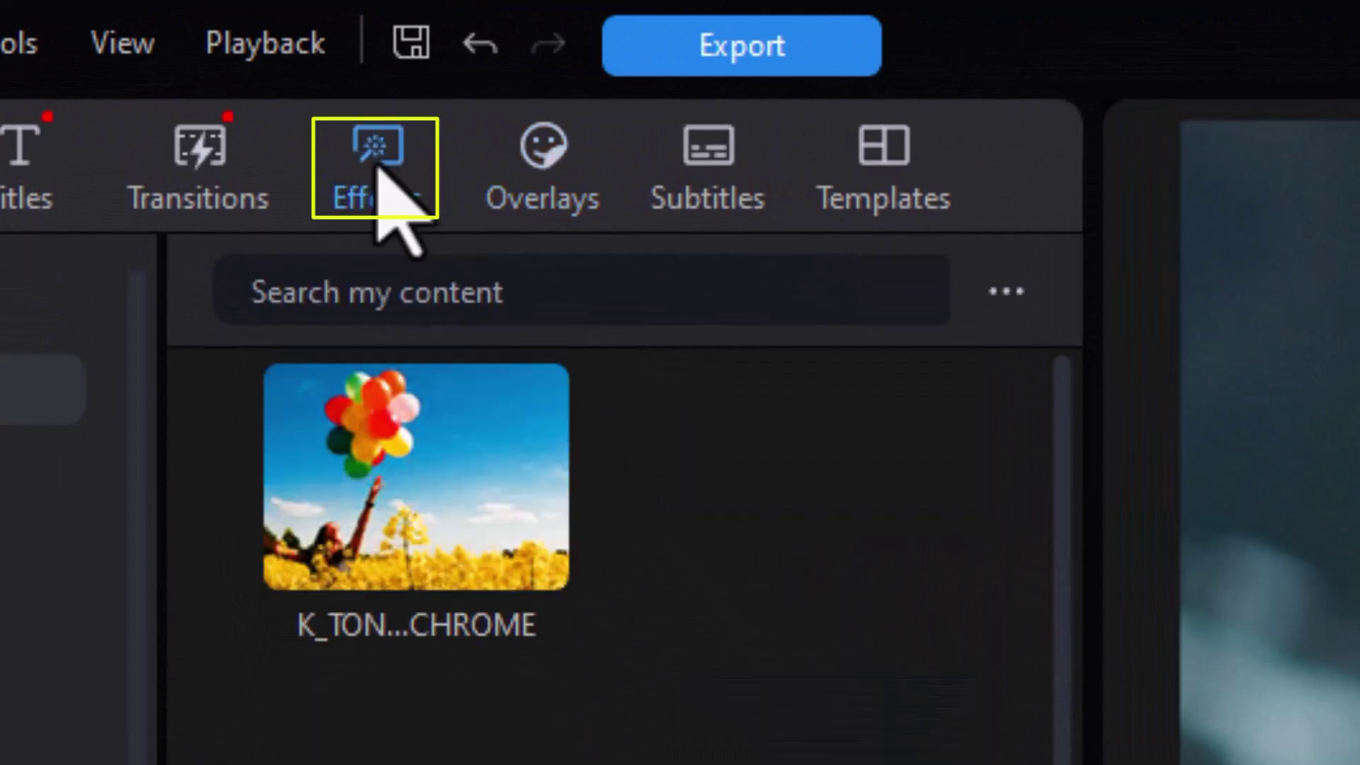
{"action": "left_click", "coordinate": [417, 303]}
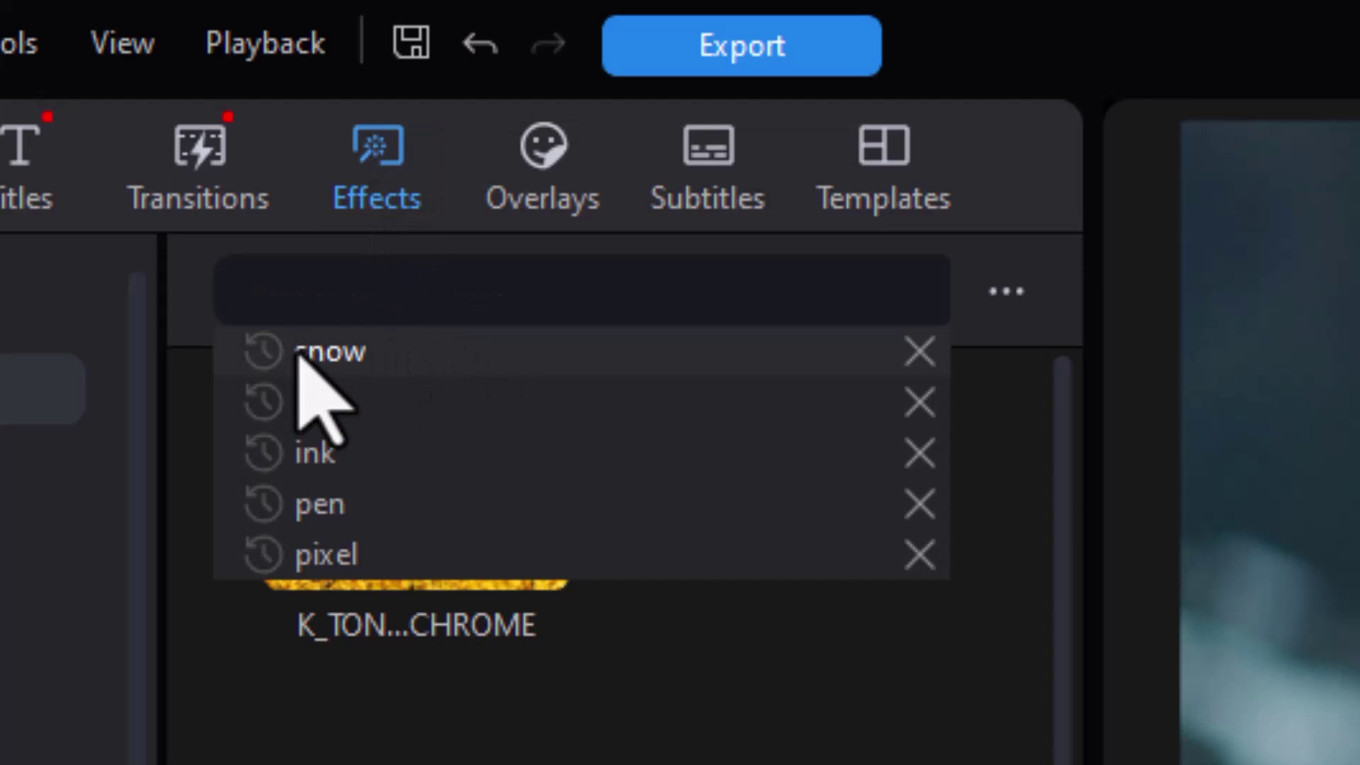
{"action": "left_click", "coordinate": [921, 351]}
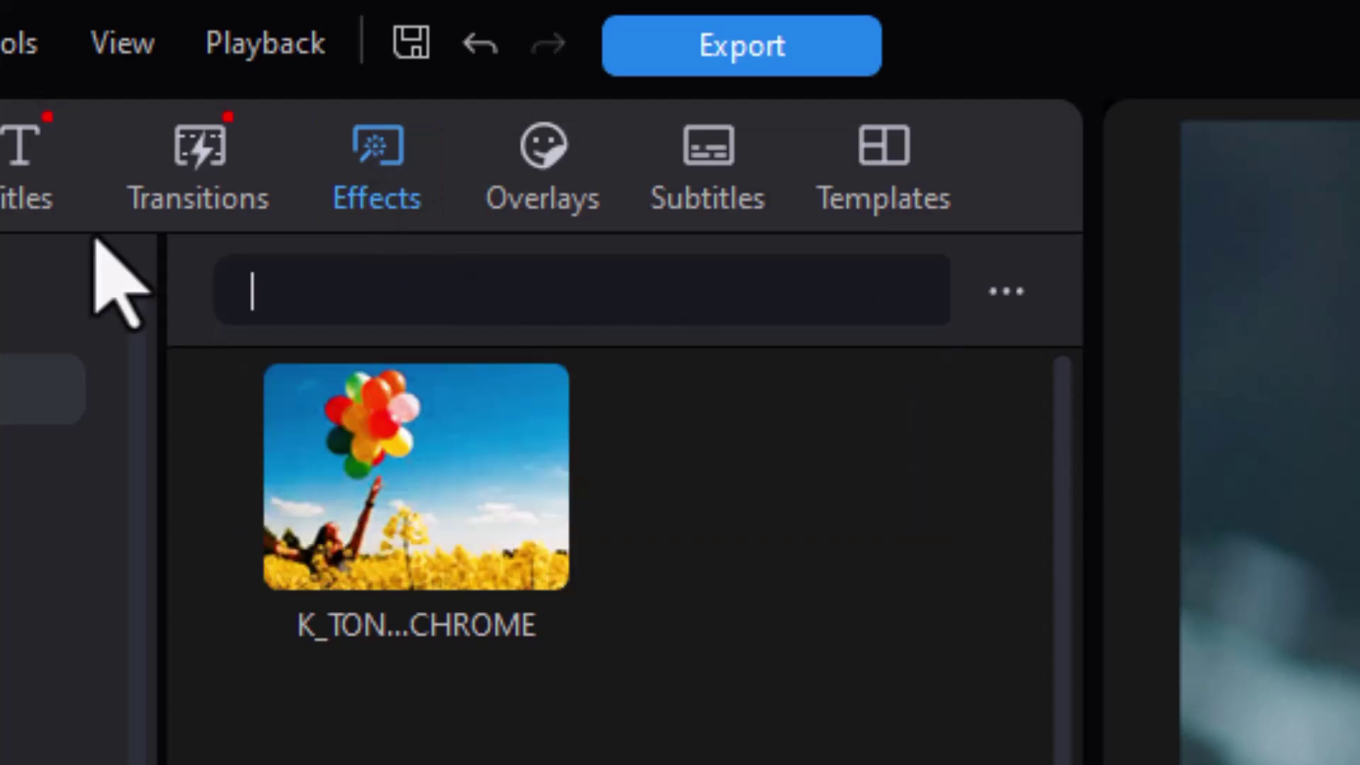
{"action": "type", "text": "snow"}
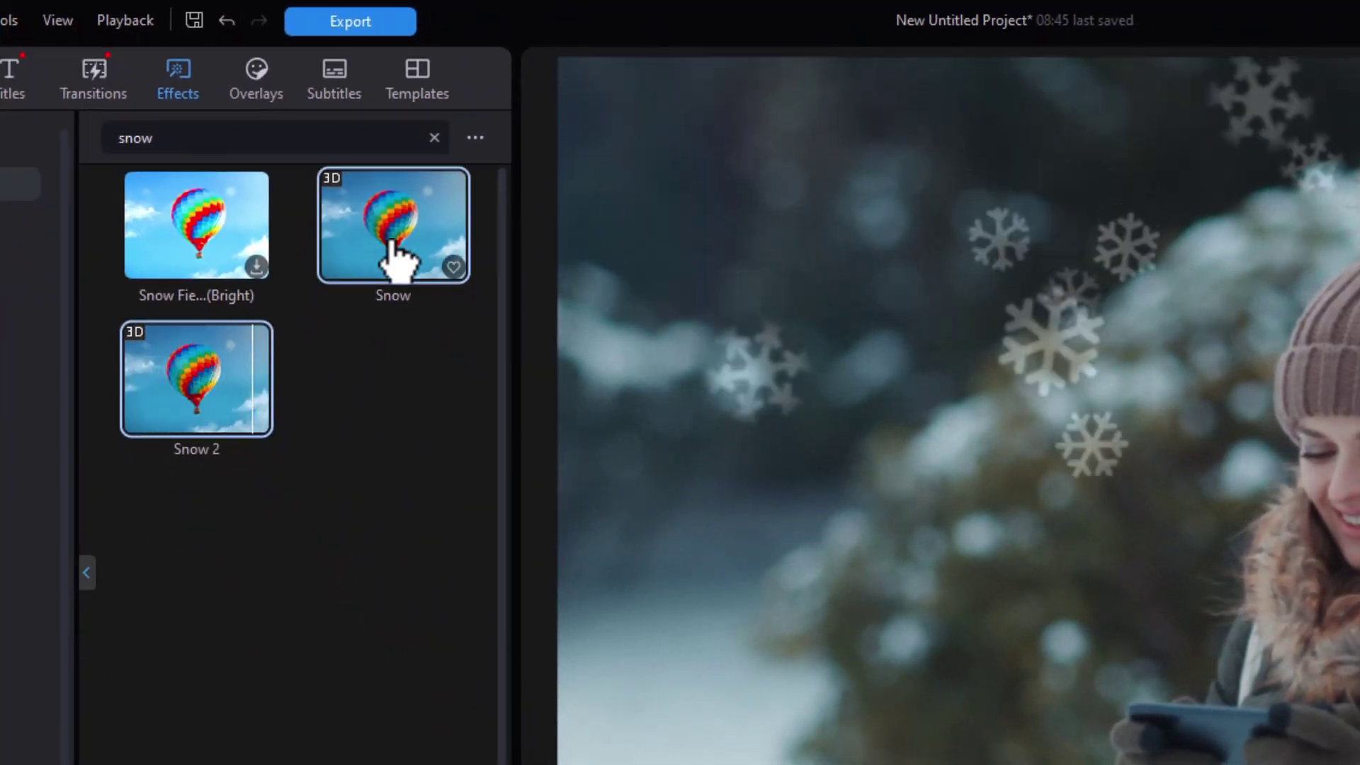
{"action": "mouse_move", "coordinate": [386, 255]}
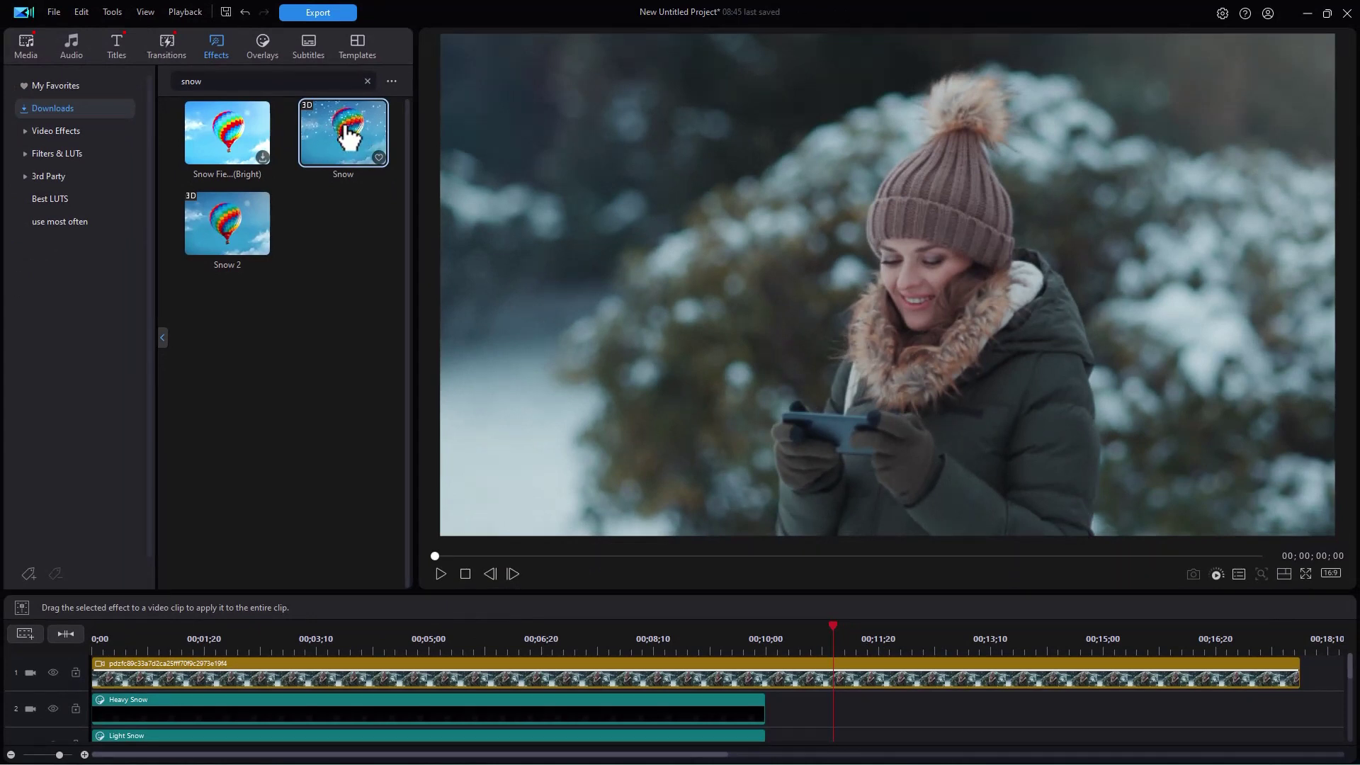
Step: Drop the Snow effect onto the track-1 clip, then preview the falling snow at a later point
{"action": "left_click_drag", "start_coordinate": [347, 135], "coordinate": [766, 667]}
{"action": "left_click_drag", "start_coordinate": [630, 649], "coordinate": [258, 656]}
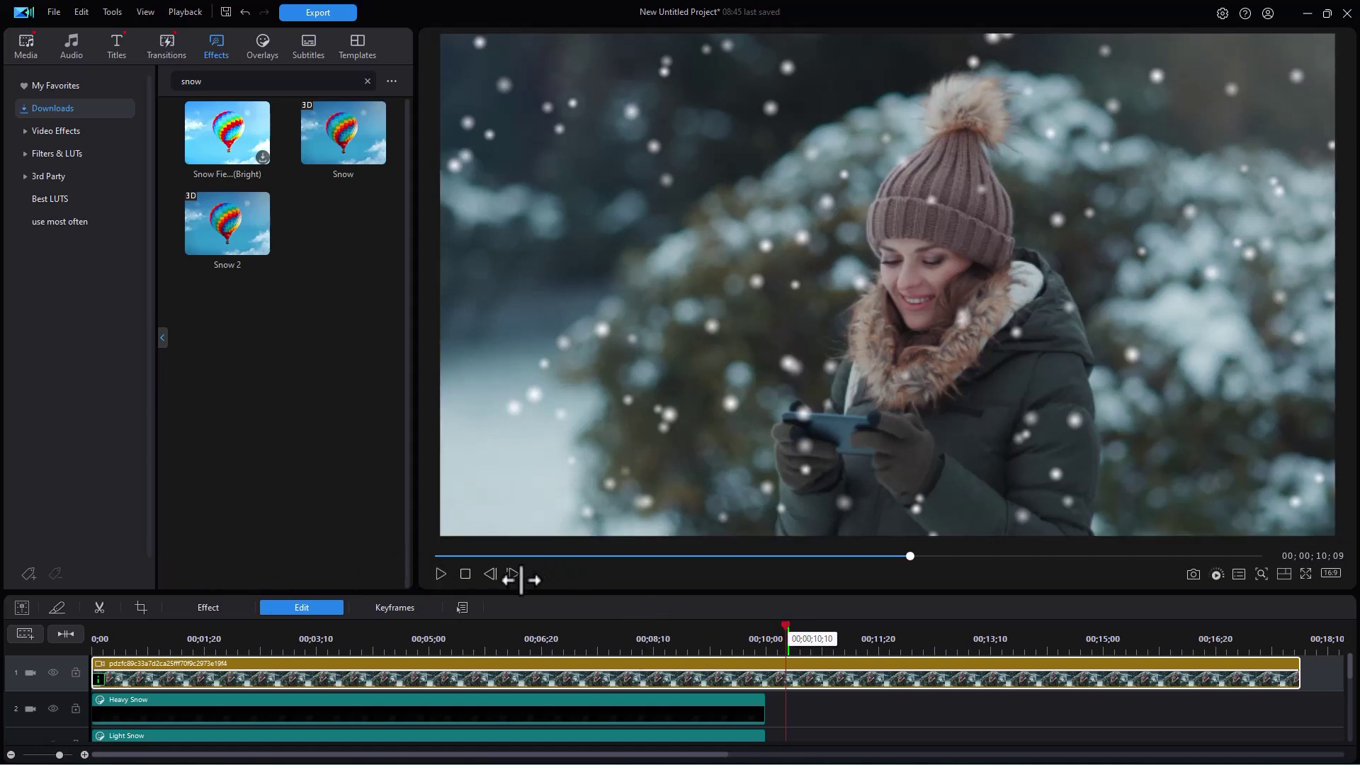
{"action": "left_click", "coordinate": [438, 574]}
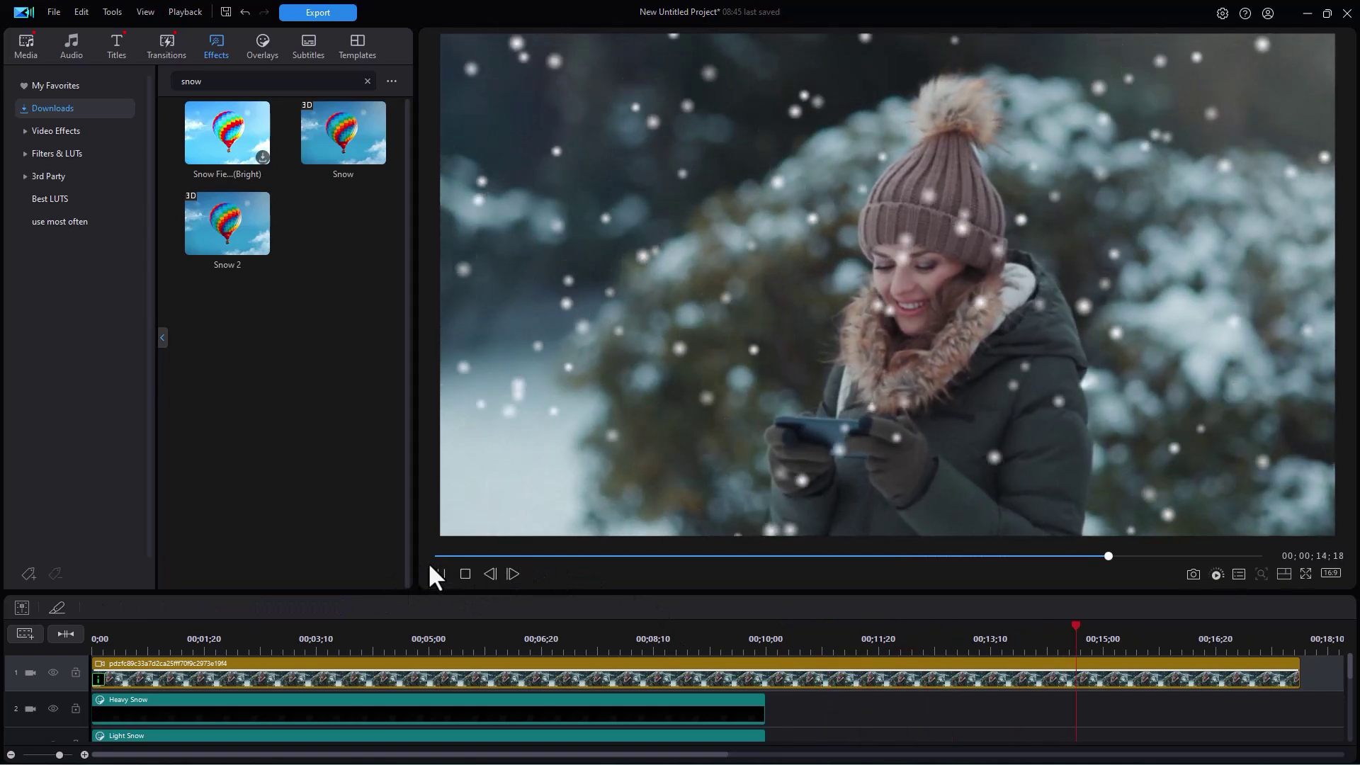
{"action": "key", "text": "space"}
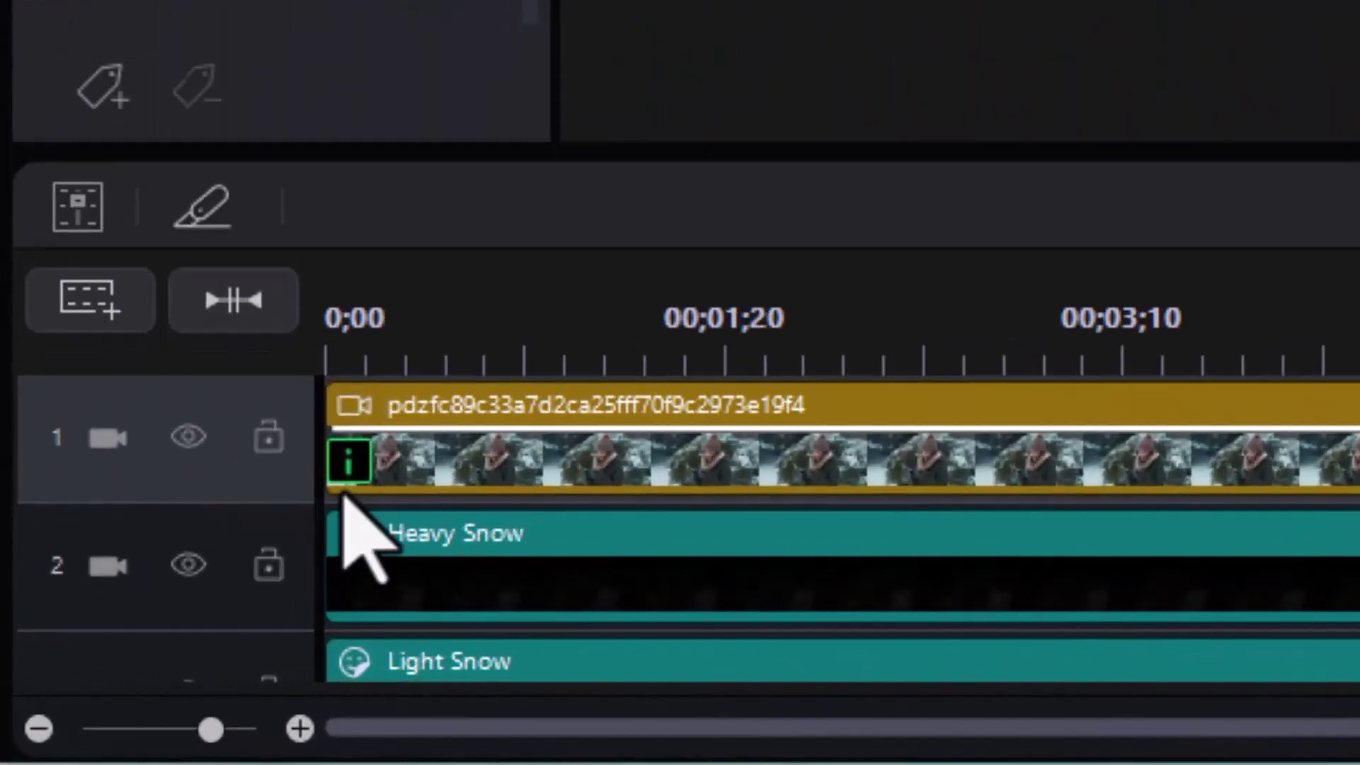
{"action": "mouse_move", "coordinate": [98, 682]}
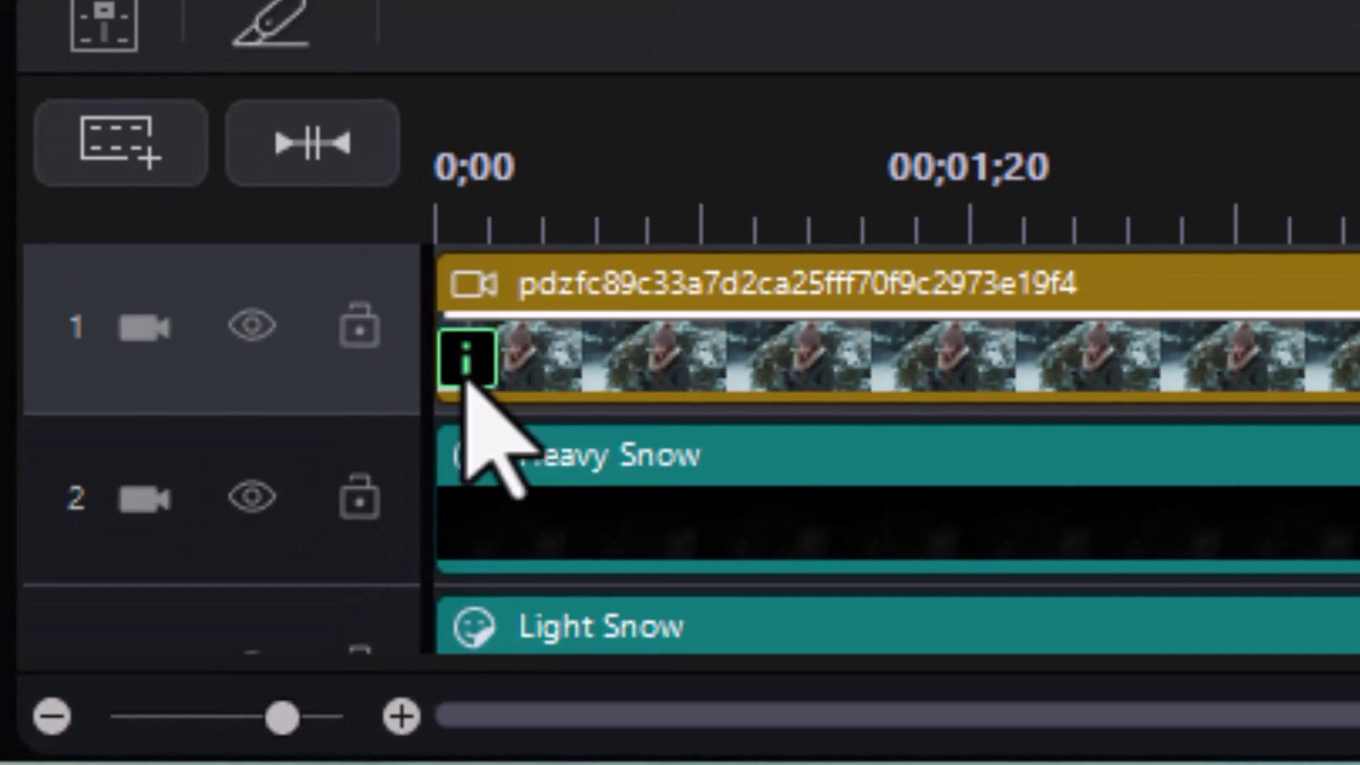
Step: Delete the Snow effect from the track-1 clip via its Effect Settings, then reselect the clip
{"action": "left_click", "coordinate": [461, 372]}
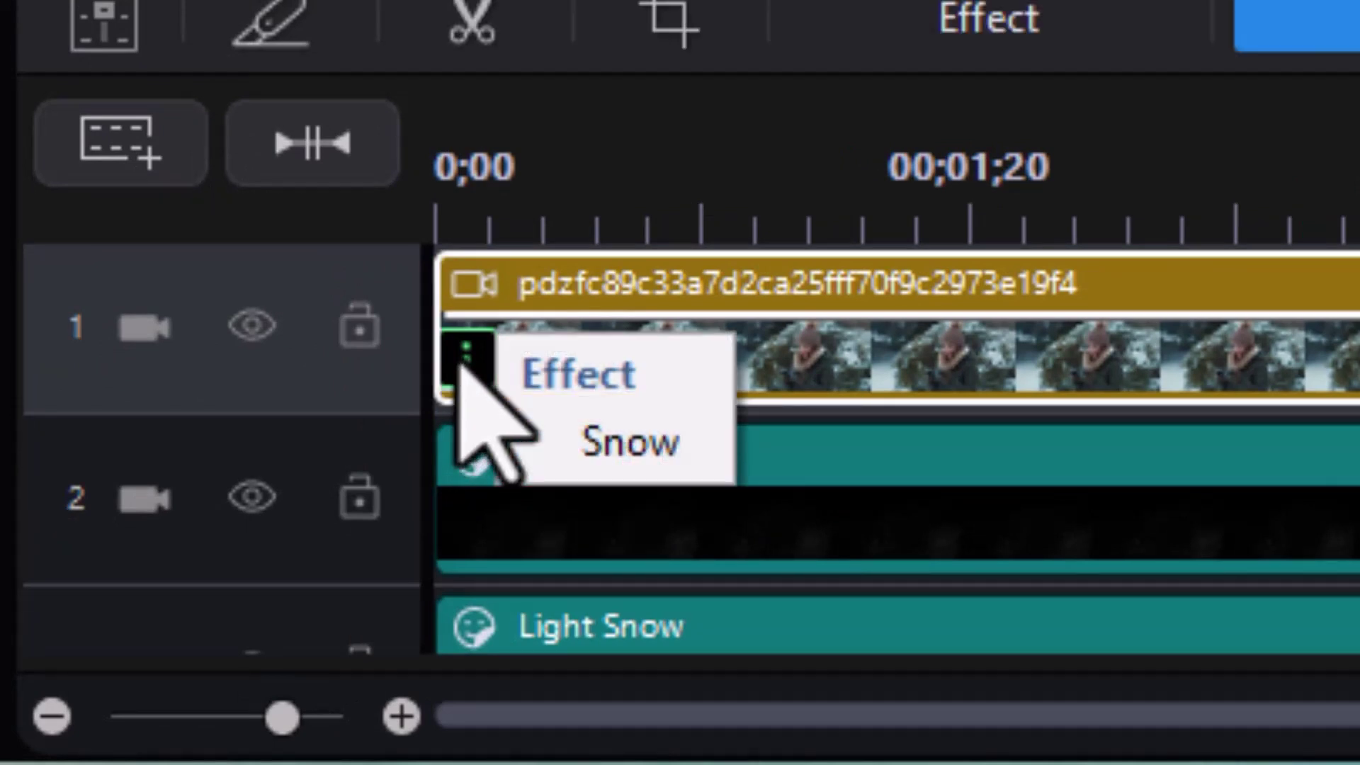
{"action": "left_click", "coordinate": [659, 448]}
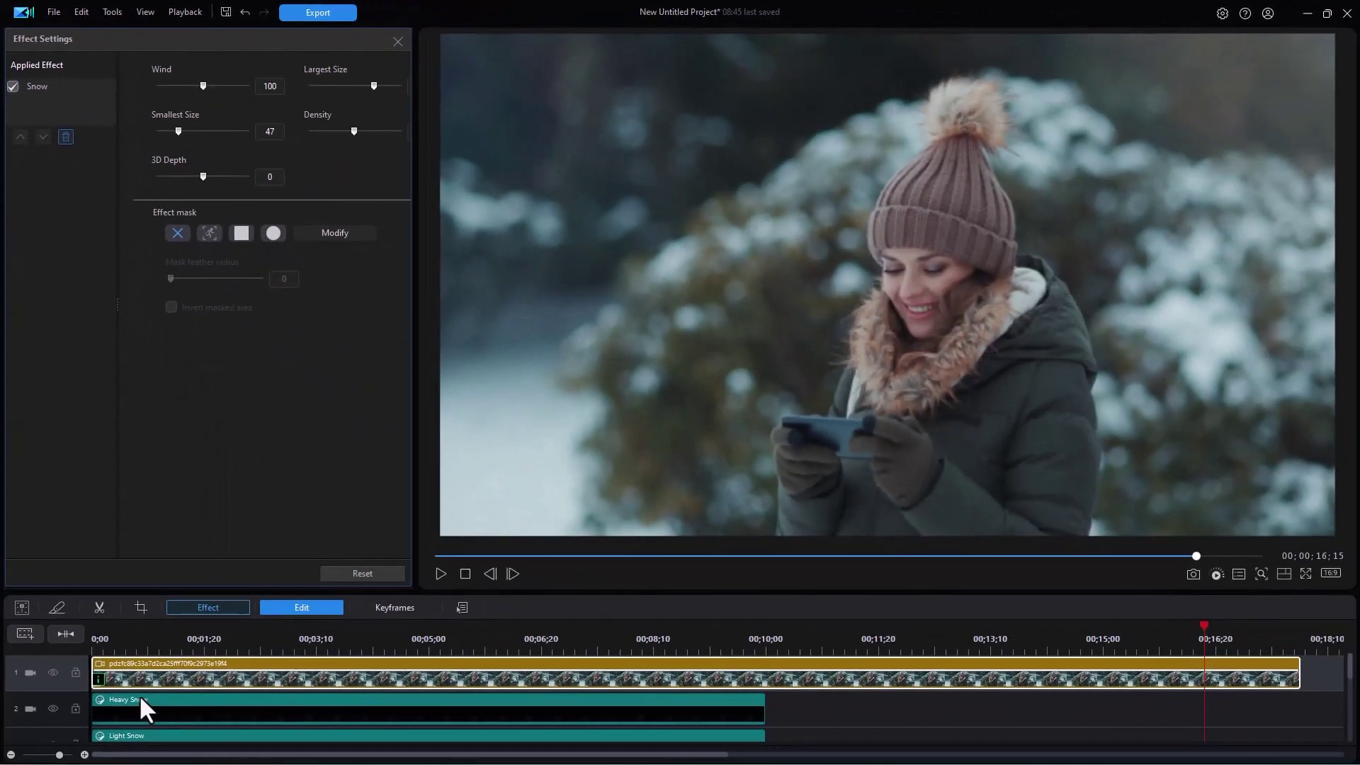
{"action": "left_click", "coordinate": [139, 695]}
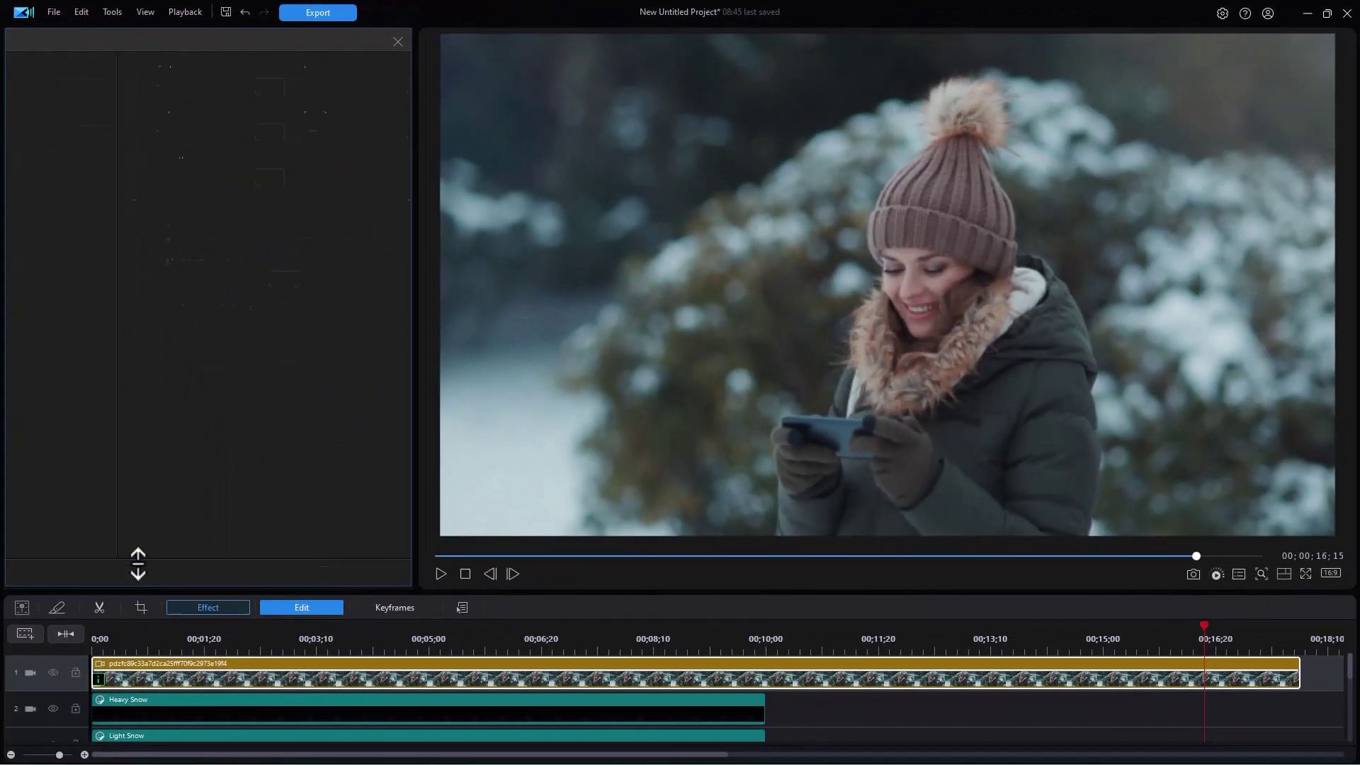
{"action": "left_click", "coordinate": [155, 678]}
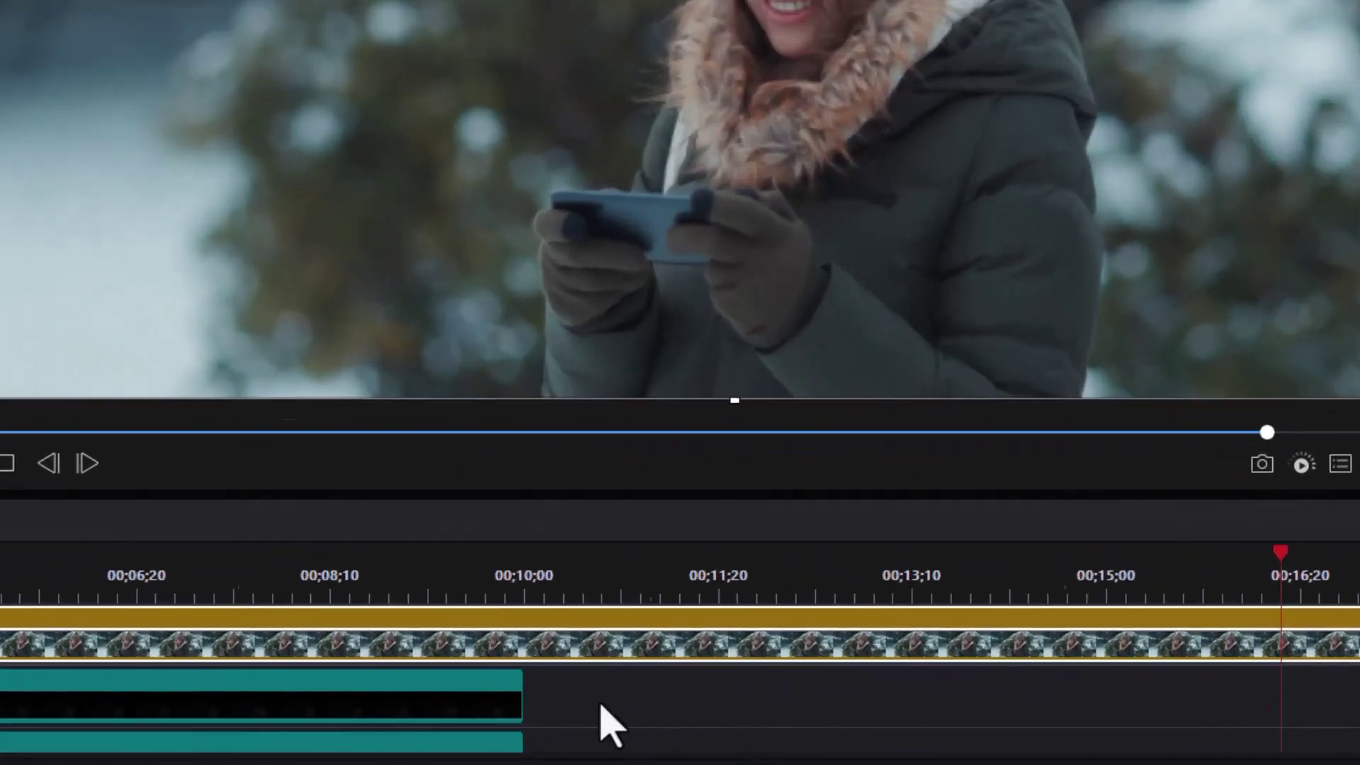
Step: Add one effect track below Track 1, with 0 video-plus-audio tracks
{"action": "right_click", "coordinate": [810, 711]}
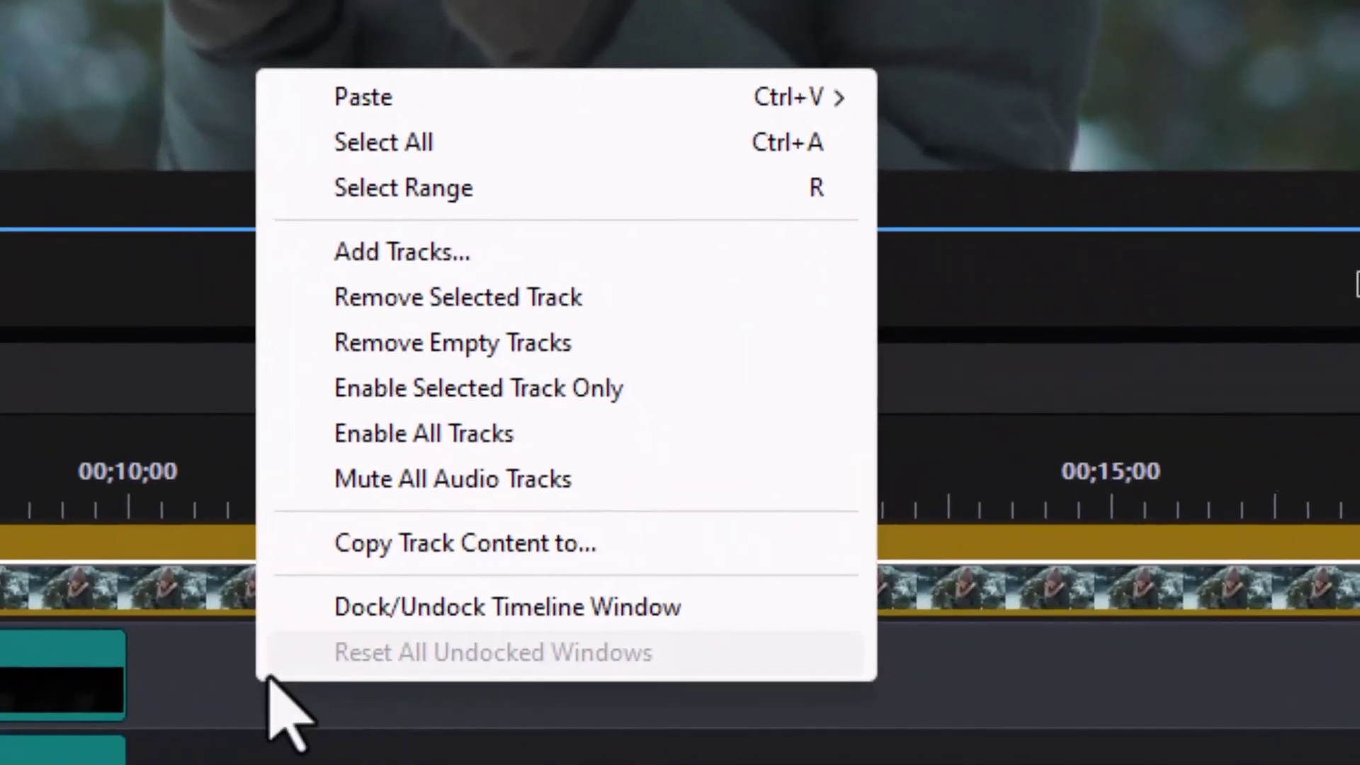
{"action": "left_click", "coordinate": [411, 262]}
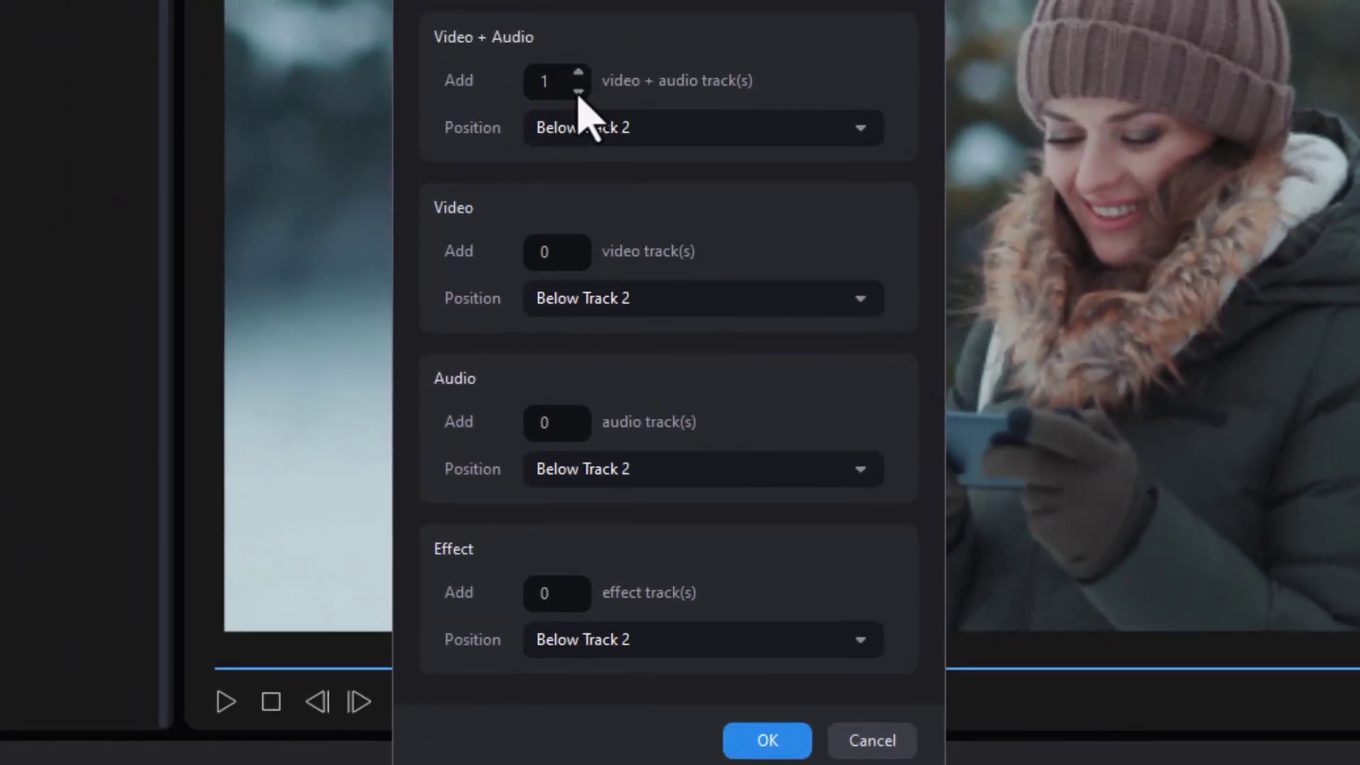
{"action": "left_click", "coordinate": [578, 93]}
{"action": "left_click", "coordinate": [578, 585]}
{"action": "left_click", "coordinate": [860, 639]}
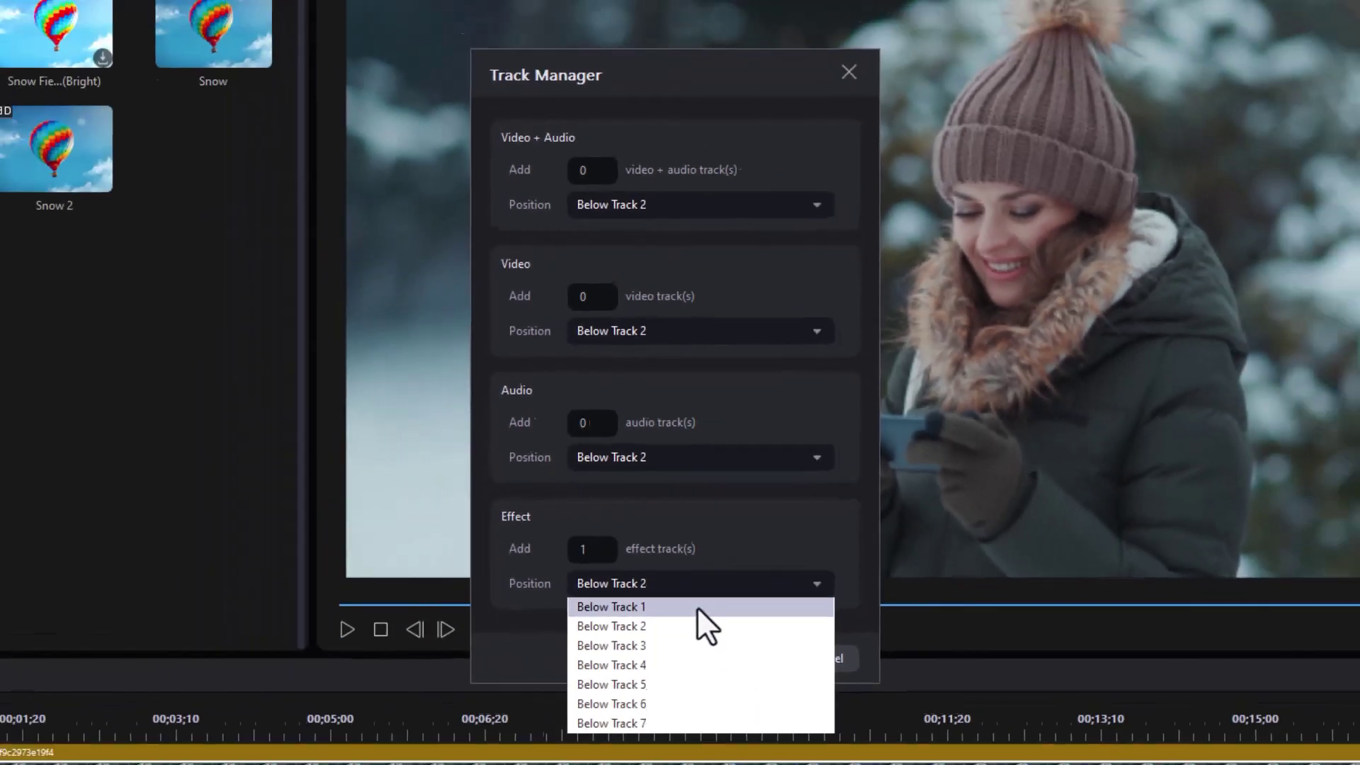
{"action": "left_click", "coordinate": [698, 607]}
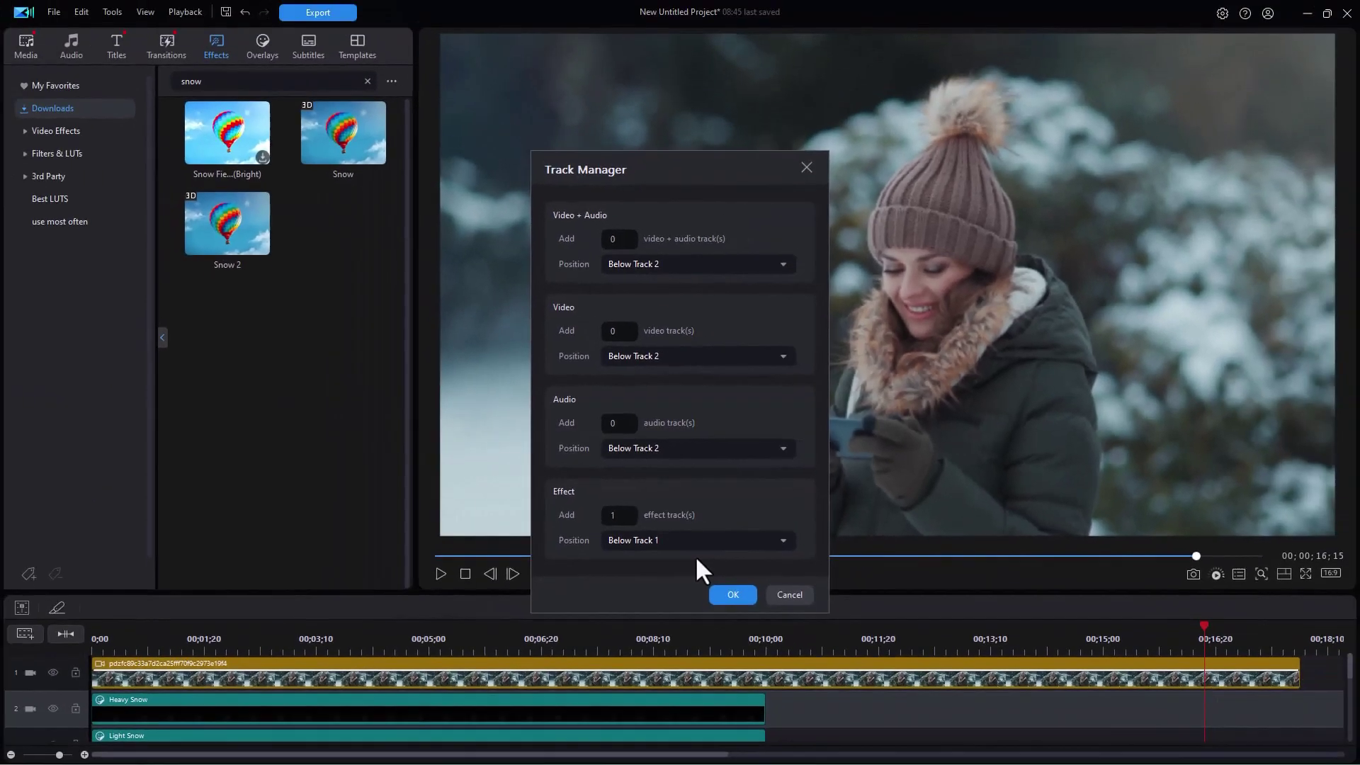
{"action": "left_click", "coordinate": [734, 595]}
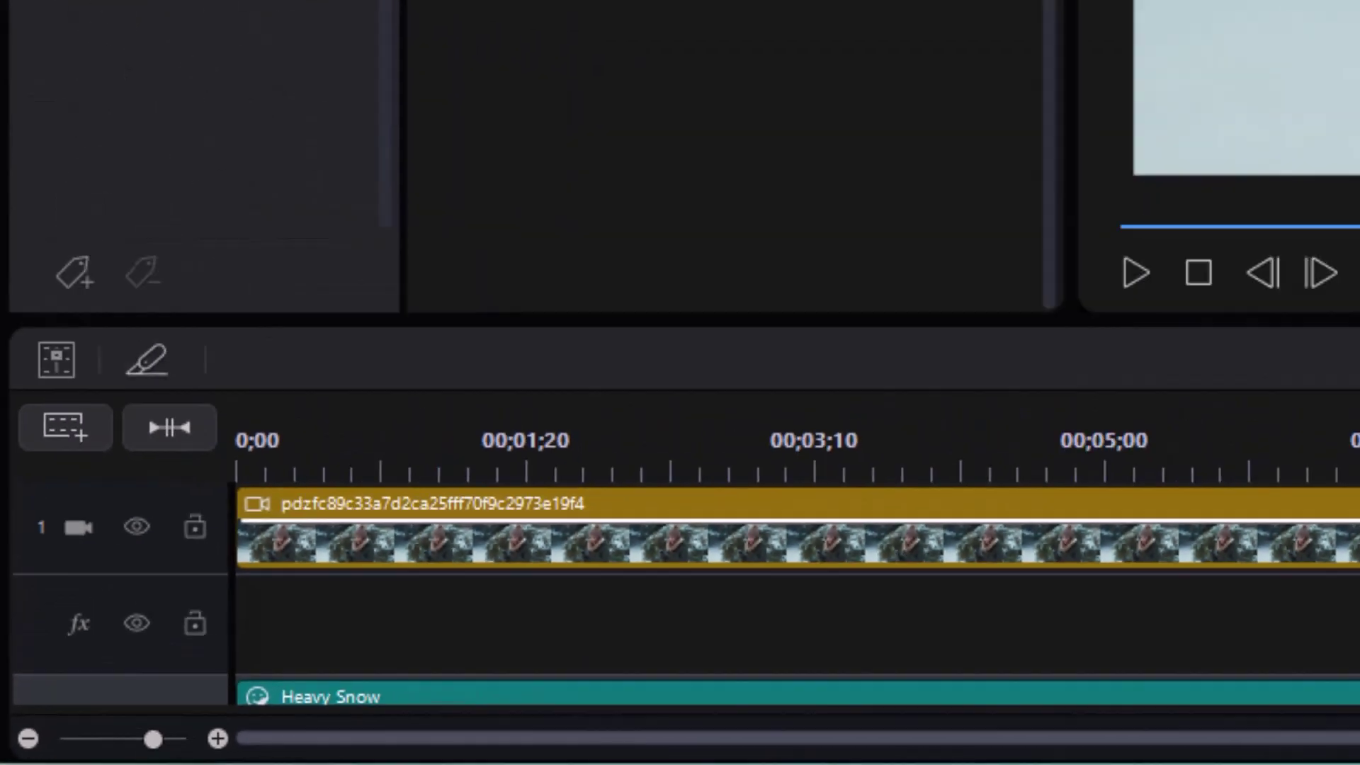
Step: Place a lengthened Snow effect clip on the effect track and preview it from 00;00;11;10
{"action": "left_click_drag", "start_coordinate": [342, 133], "coordinate": [910, 724]}
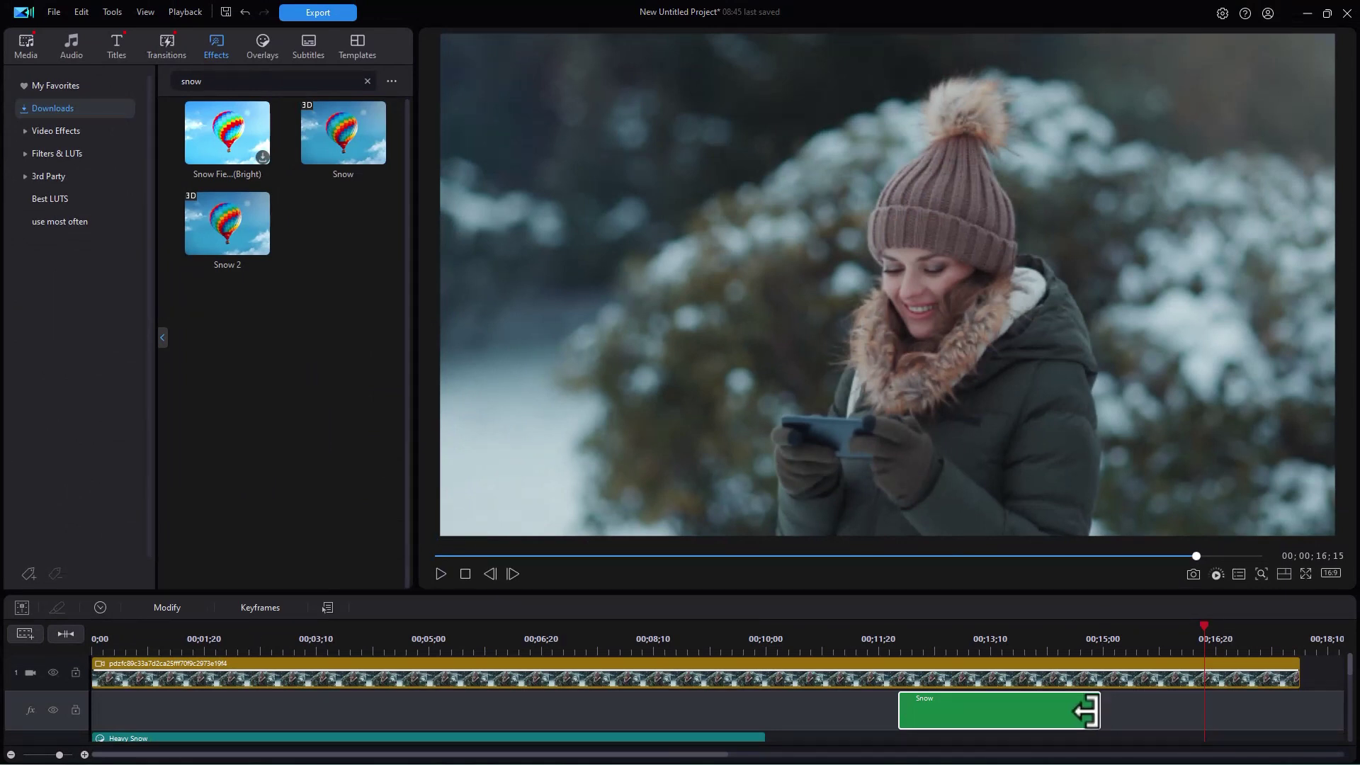
{"action": "left_click_drag", "start_coordinate": [1092, 710], "coordinate": [1155, 717]}
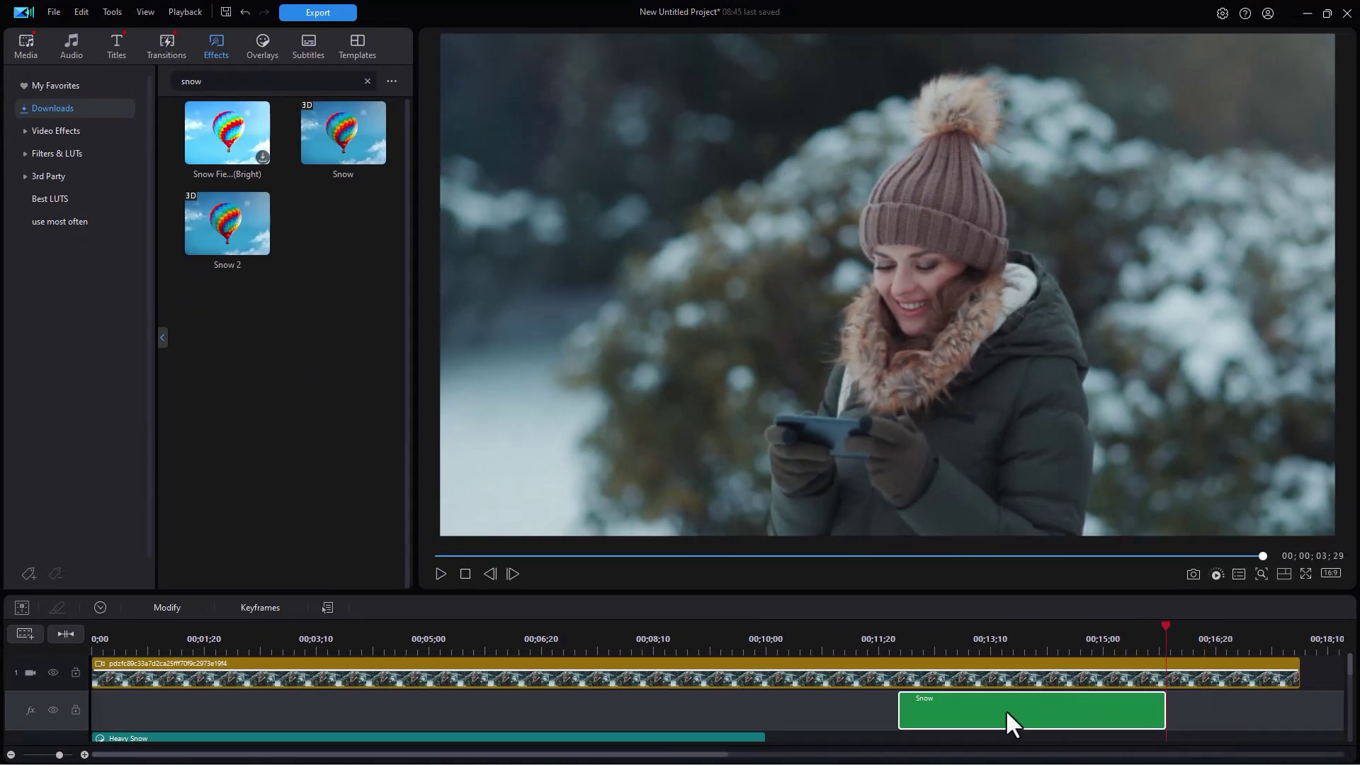
{"action": "left_click", "coordinate": [856, 627]}
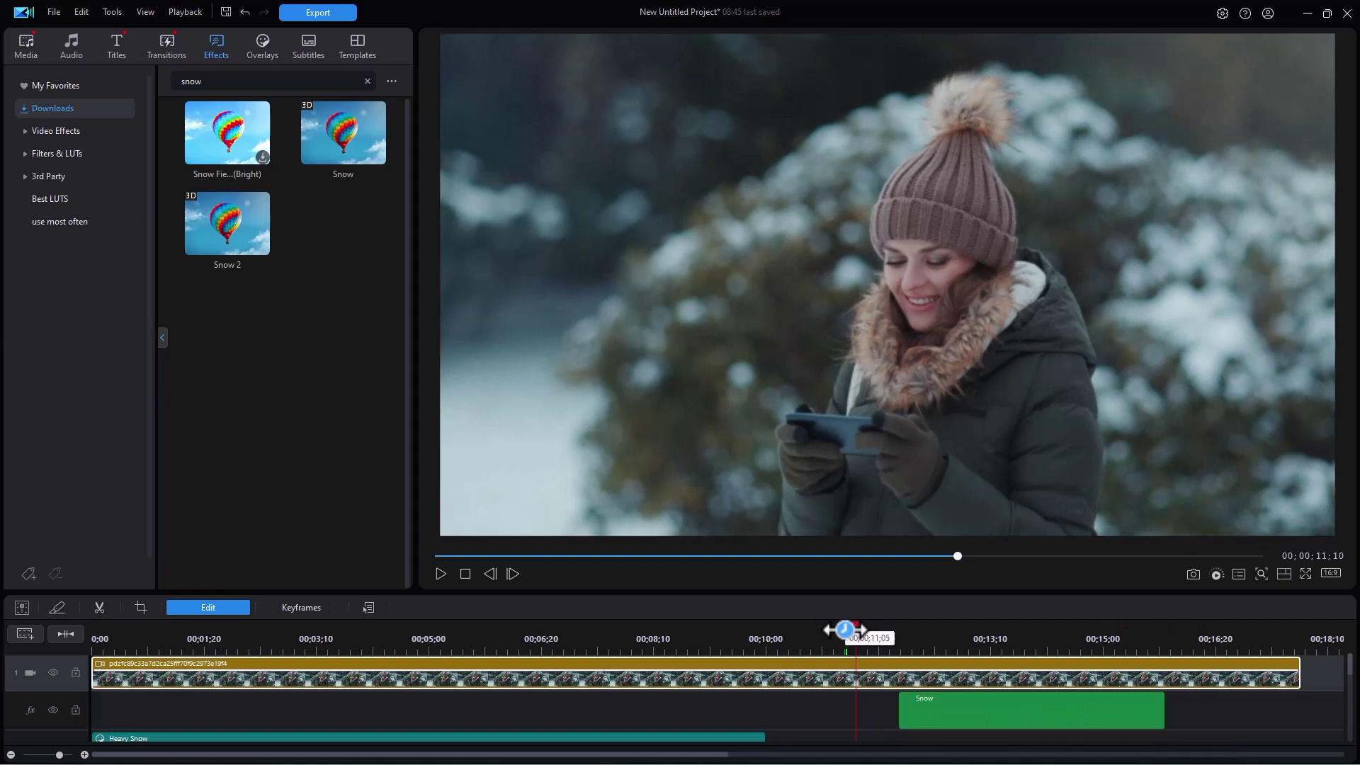
{"action": "key", "text": "space"}
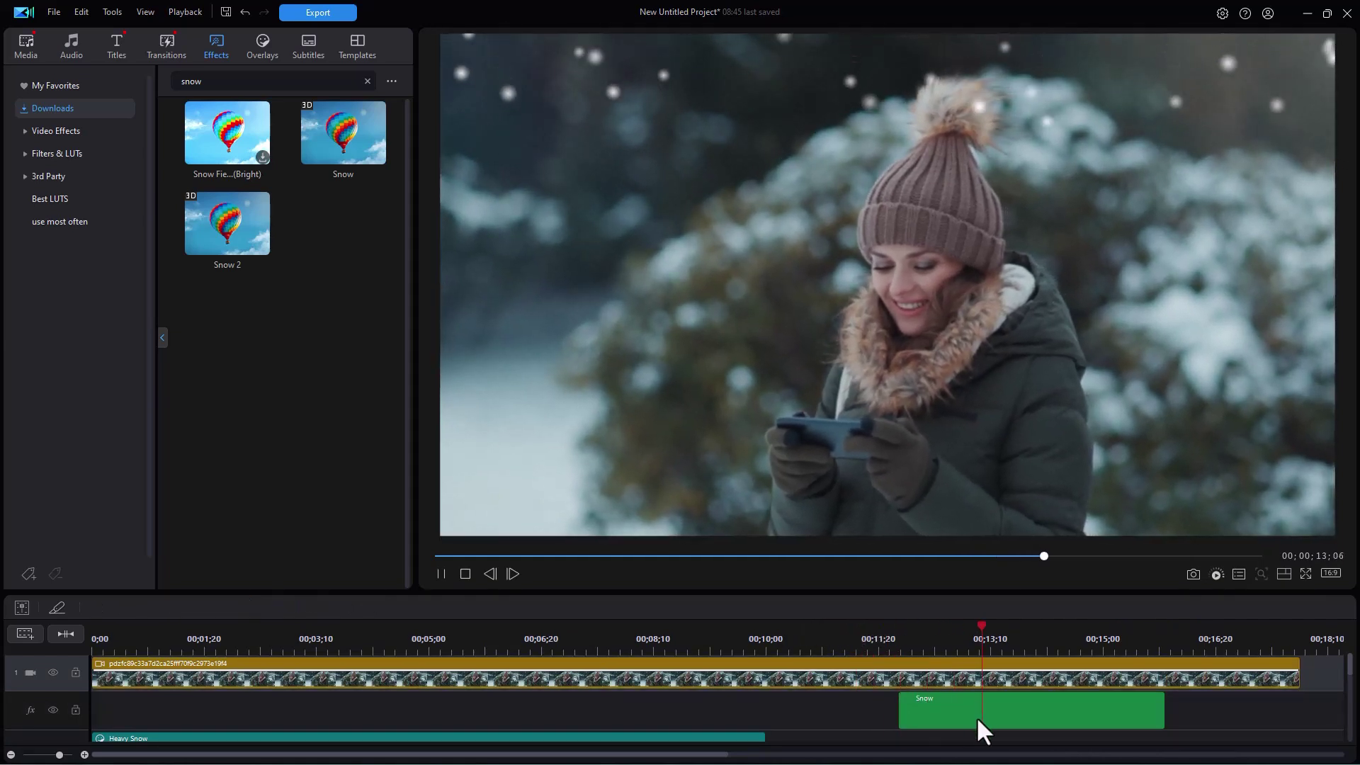
{"action": "key", "text": "space"}
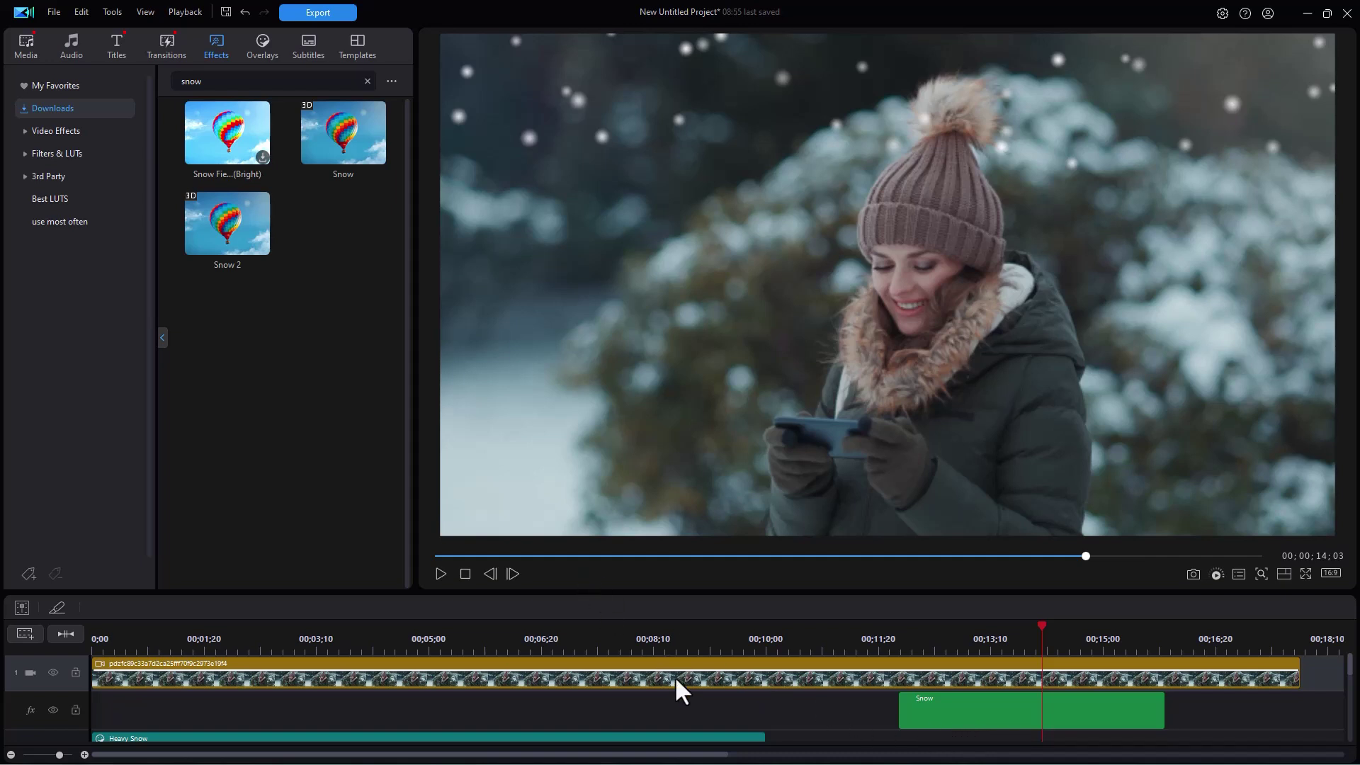
Step: Move the Snow effect clip to the track start, stretch it to 00;10;00, and preview from 0
{"action": "left_click_drag", "start_coordinate": [942, 709], "coordinate": [94, 724]}
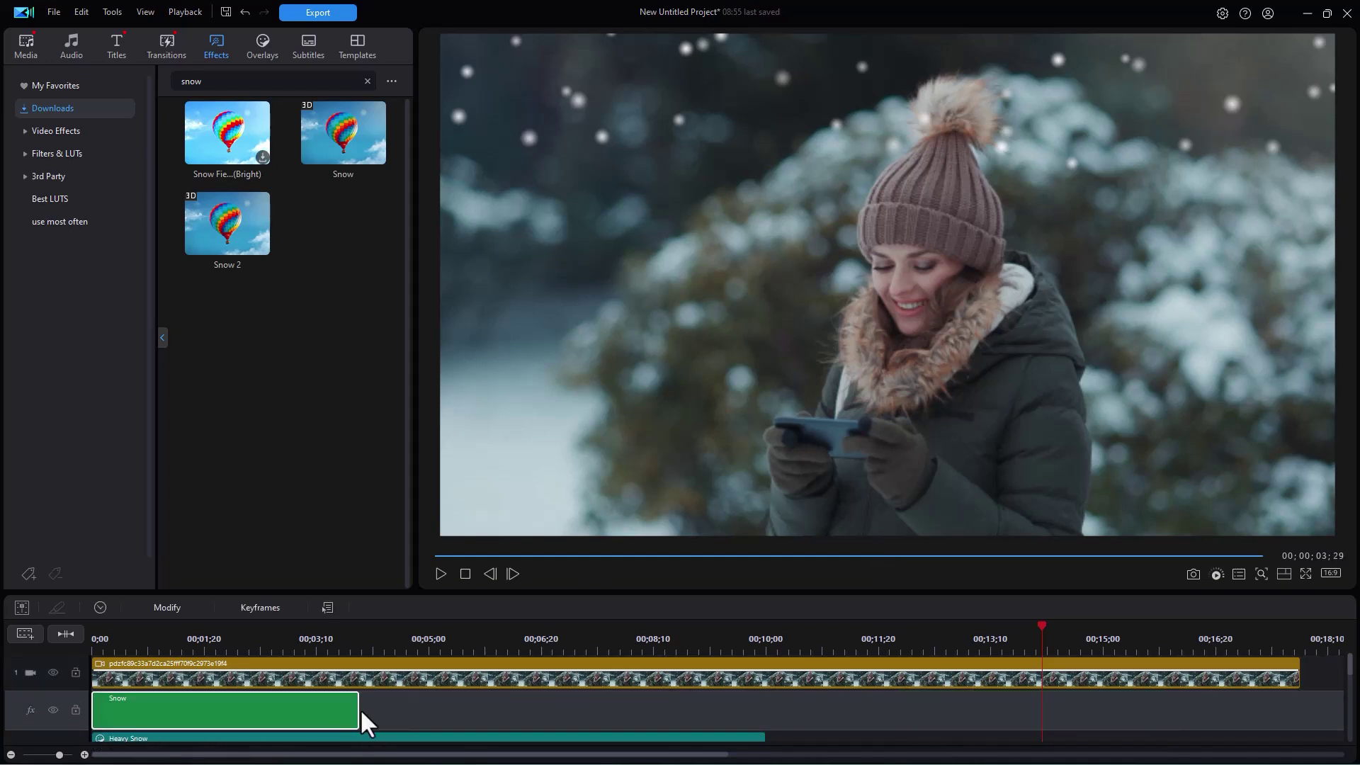
{"action": "left_click_drag", "start_coordinate": [359, 710], "coordinate": [757, 722]}
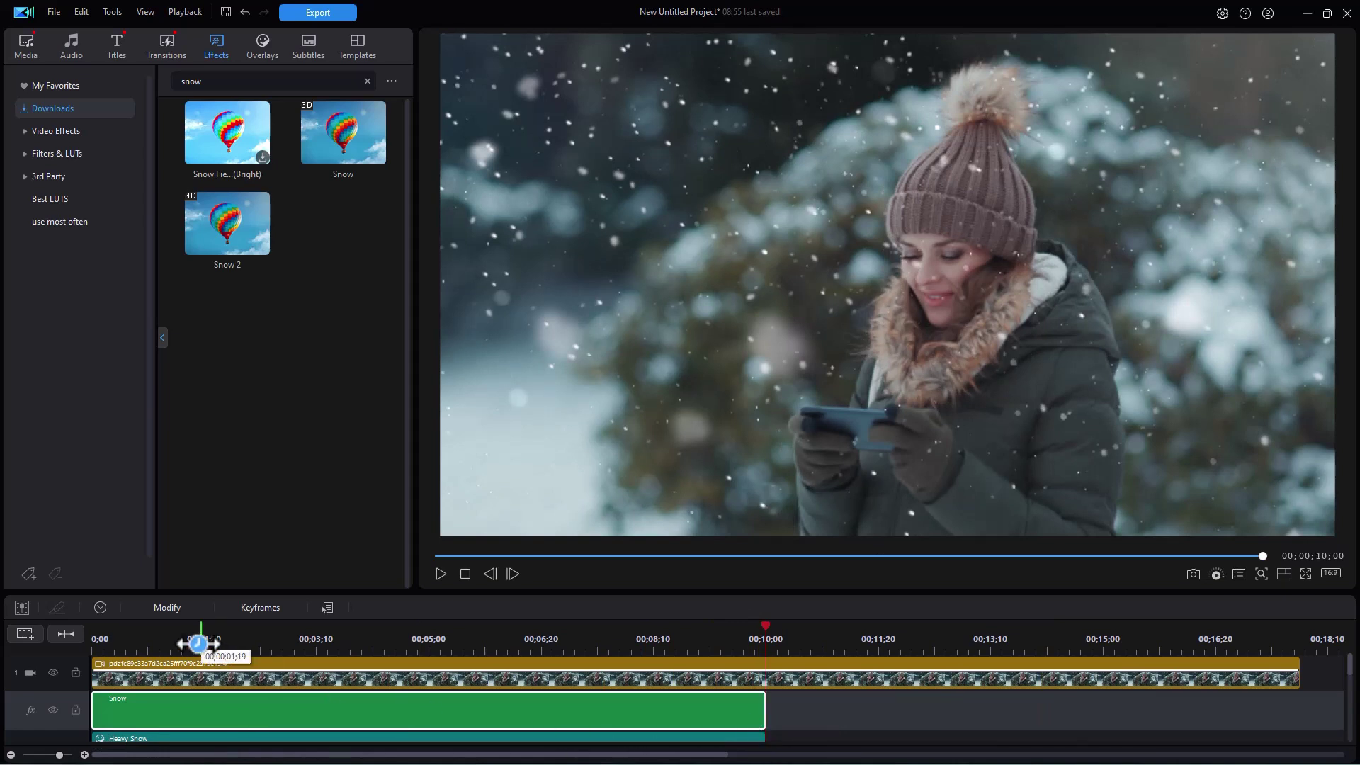
{"action": "left_click", "coordinate": [101, 635]}
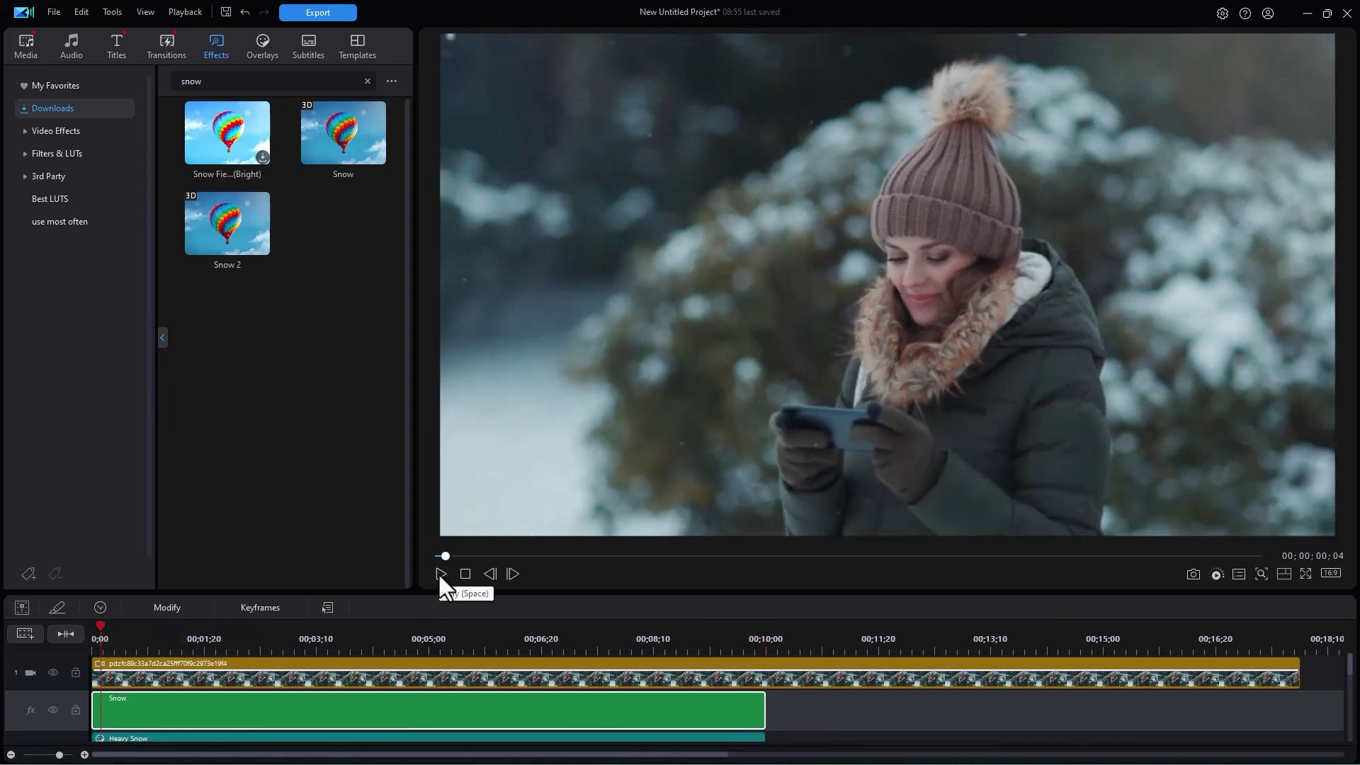
{"action": "left_click", "coordinate": [440, 575]}
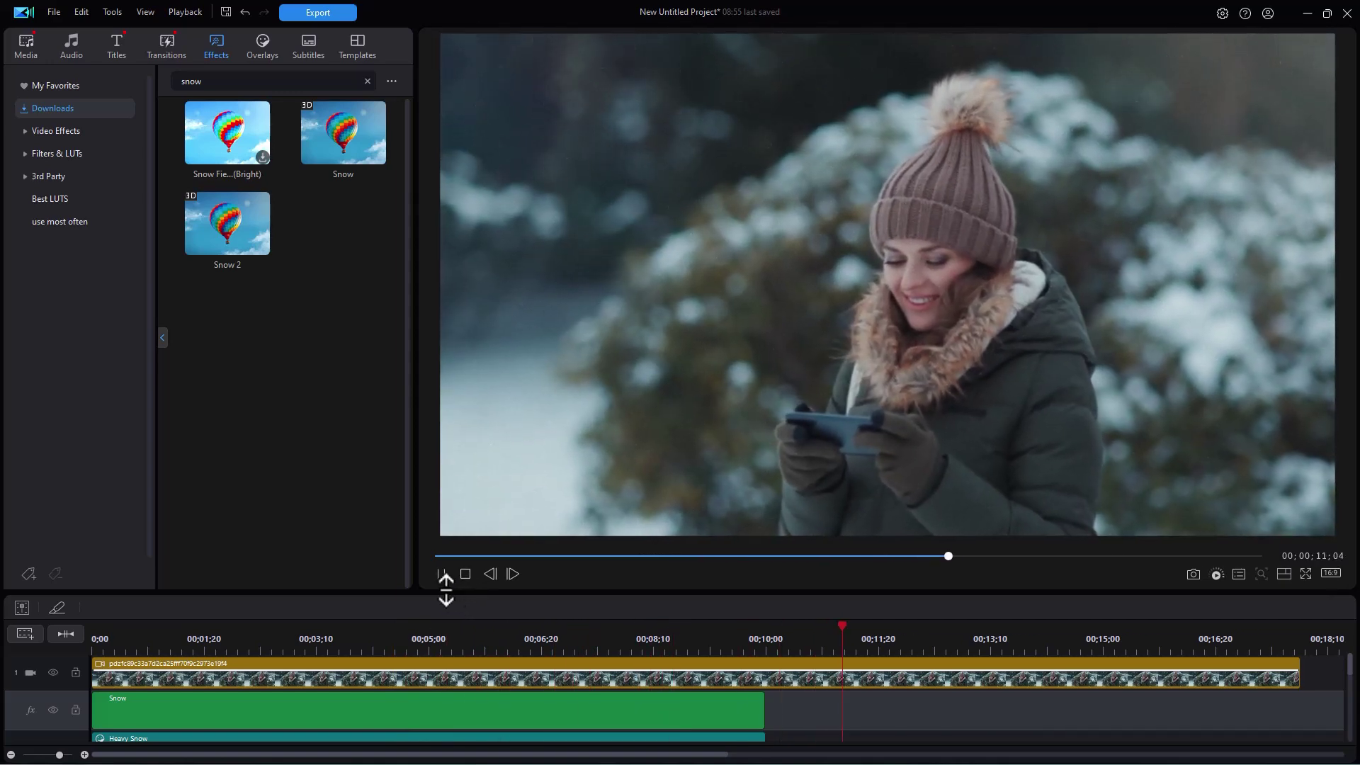
{"action": "left_click", "coordinate": [492, 637]}
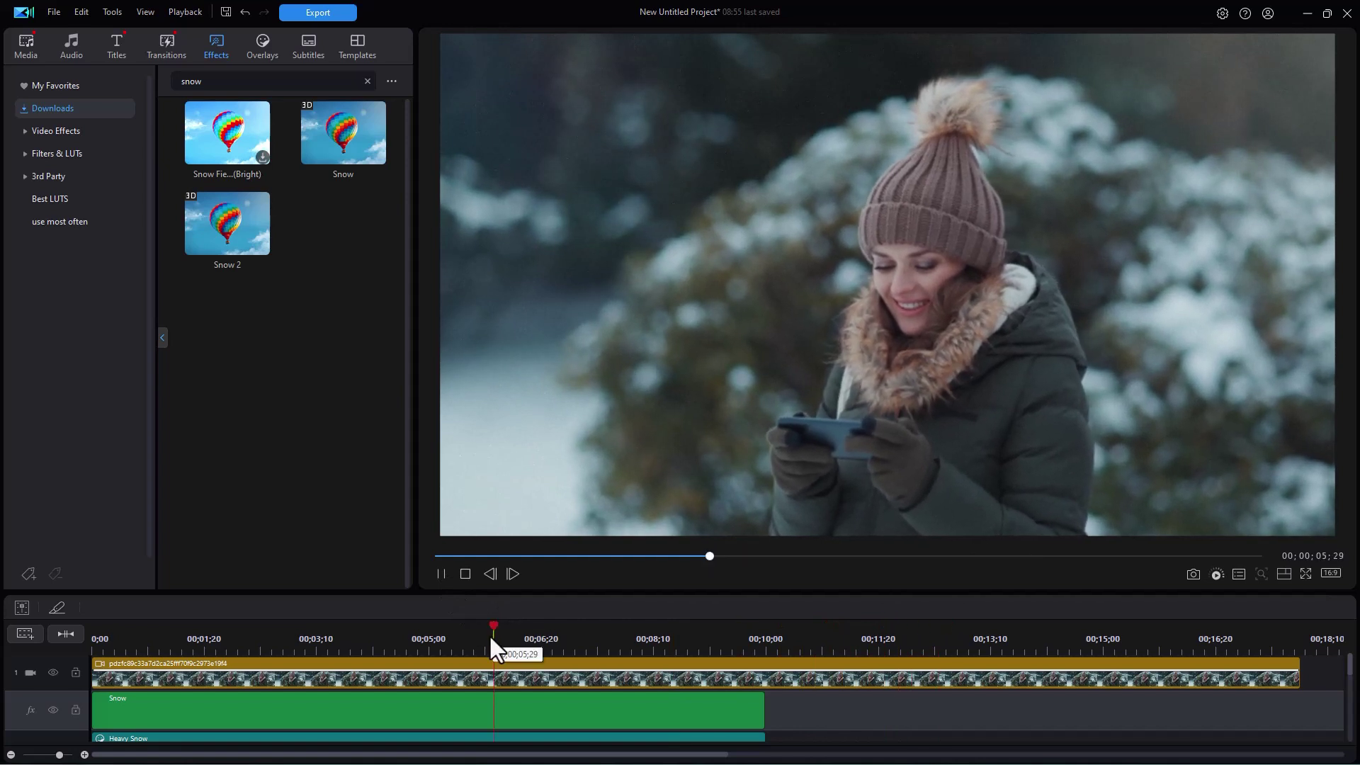